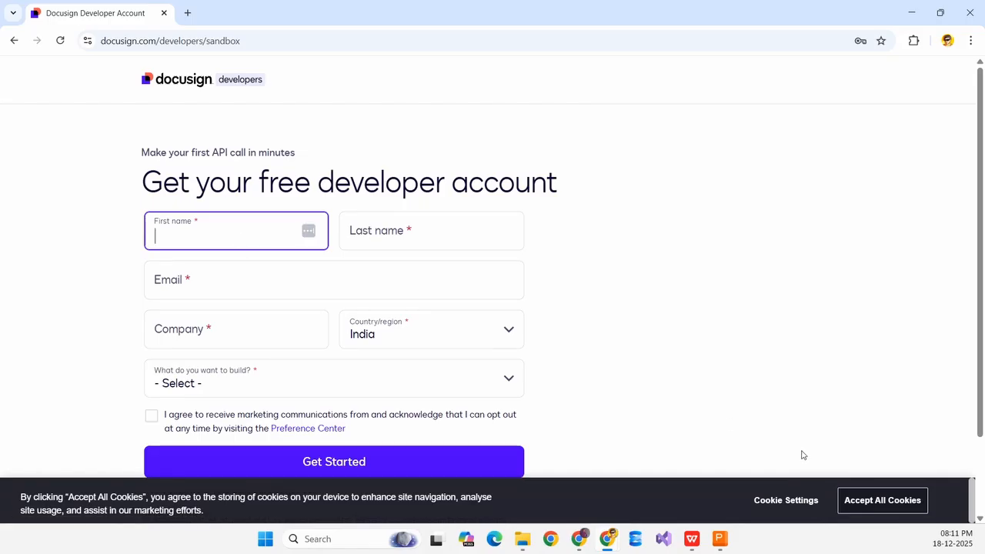
Accept all cookies and enter the sign-up first name, last name and e-mail address.
left_click(853, 504)
left_click(196, 231)
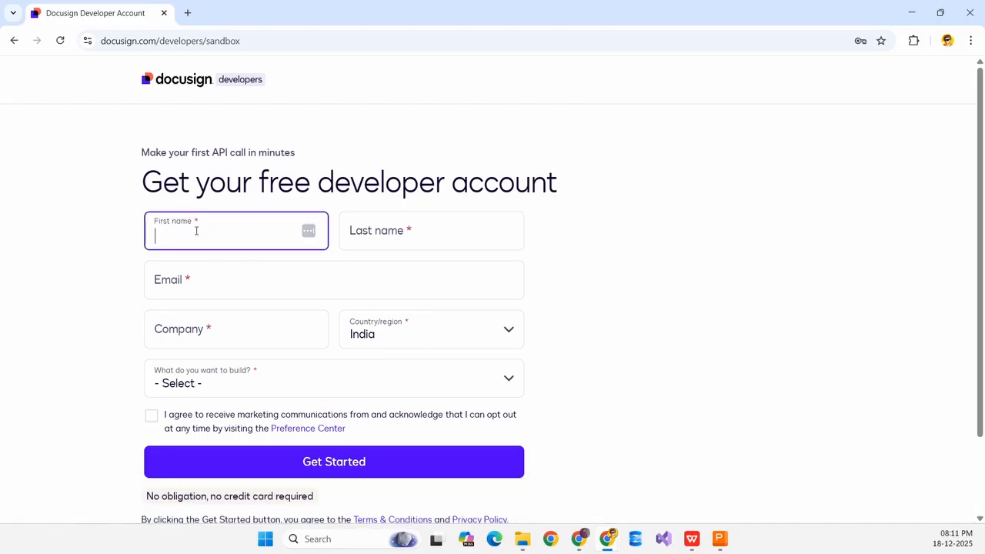
type("Test")
key("Tab")
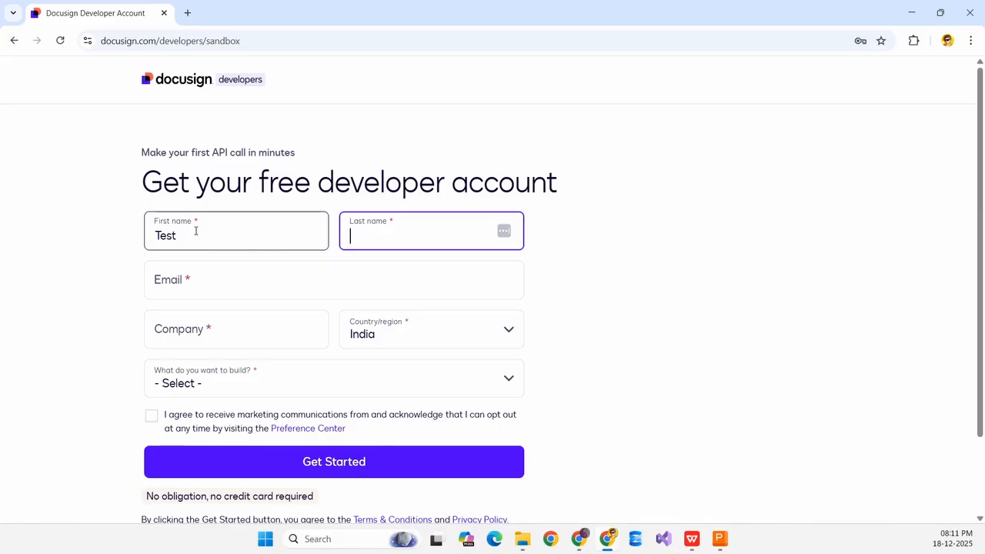
type("Adcount")
key("Tab")
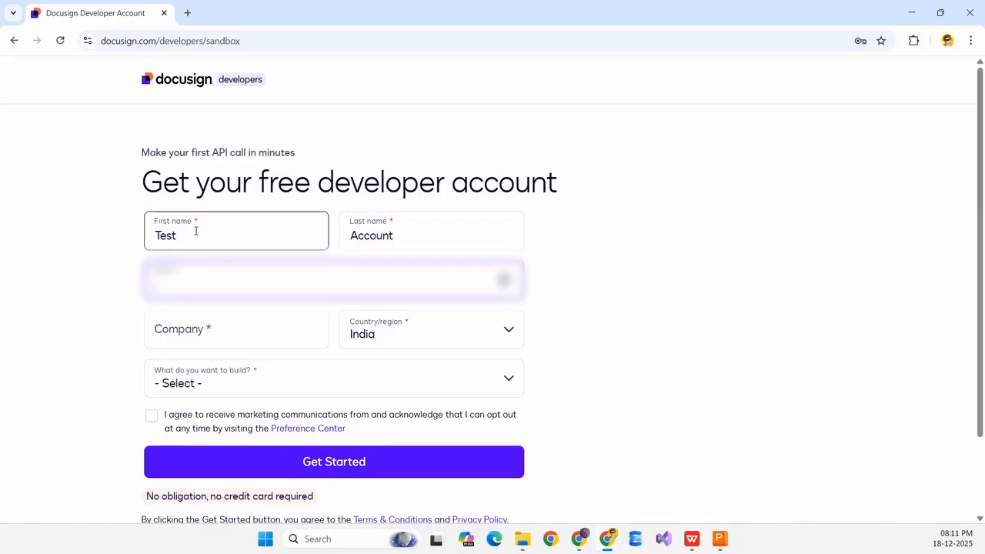
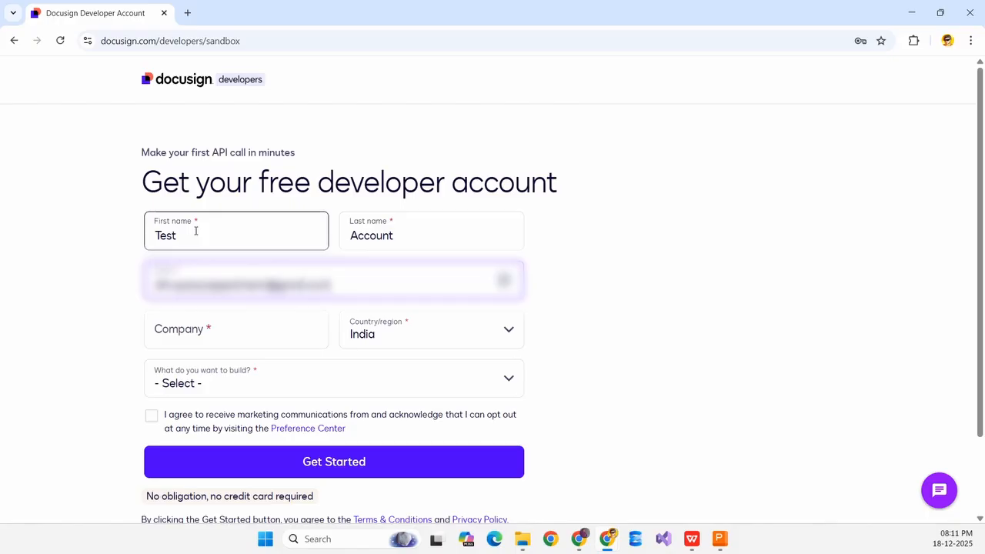
Enter company TechExtensor, choose API Integration, agree to marketing communications and submit the form.
left_click(199, 329)
type("T")
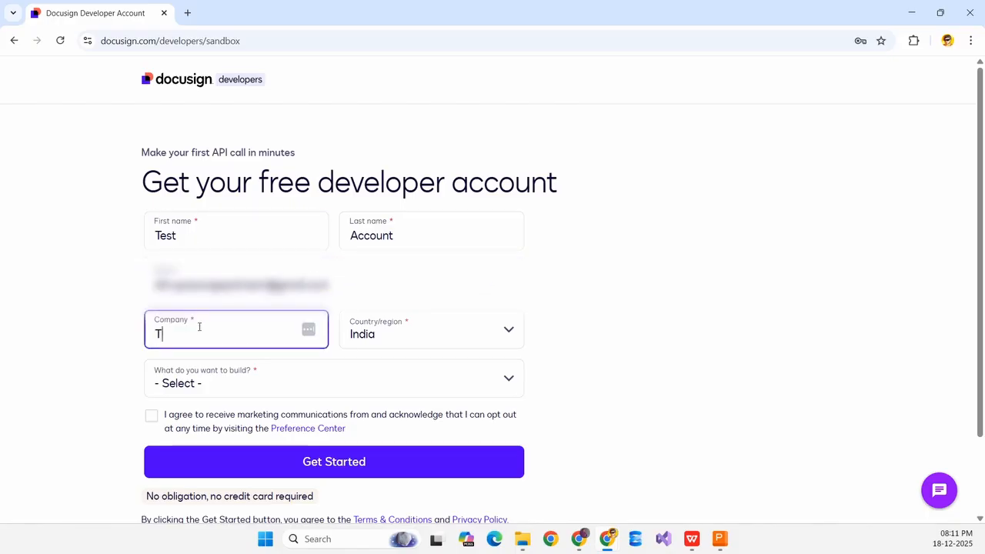
type("echExtensor")
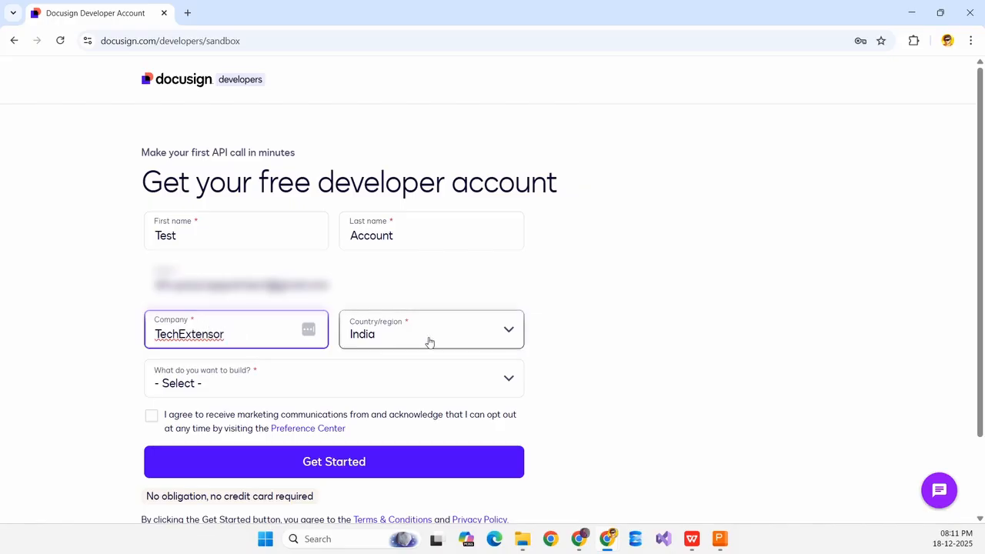
scroll(369, 324, "down", 1)
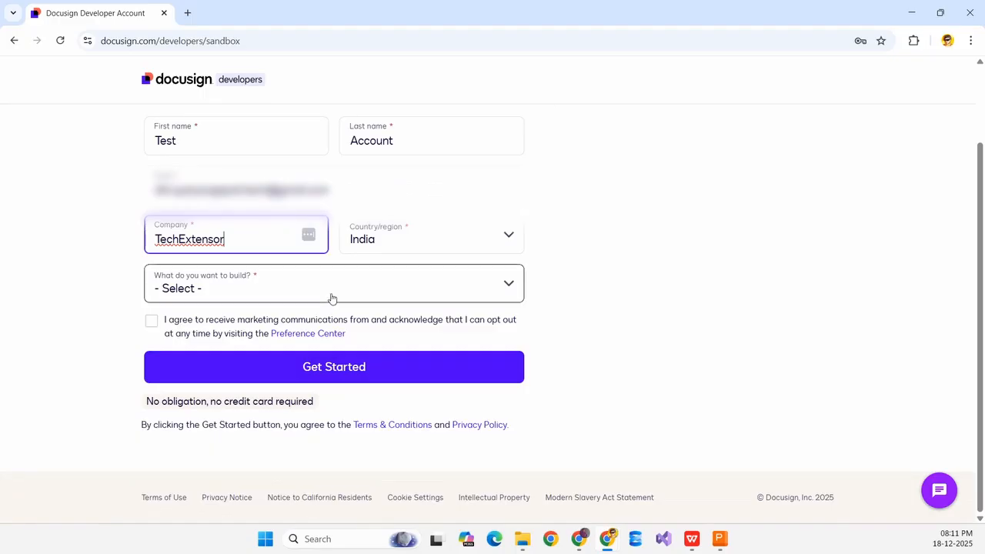
left_click(331, 298)
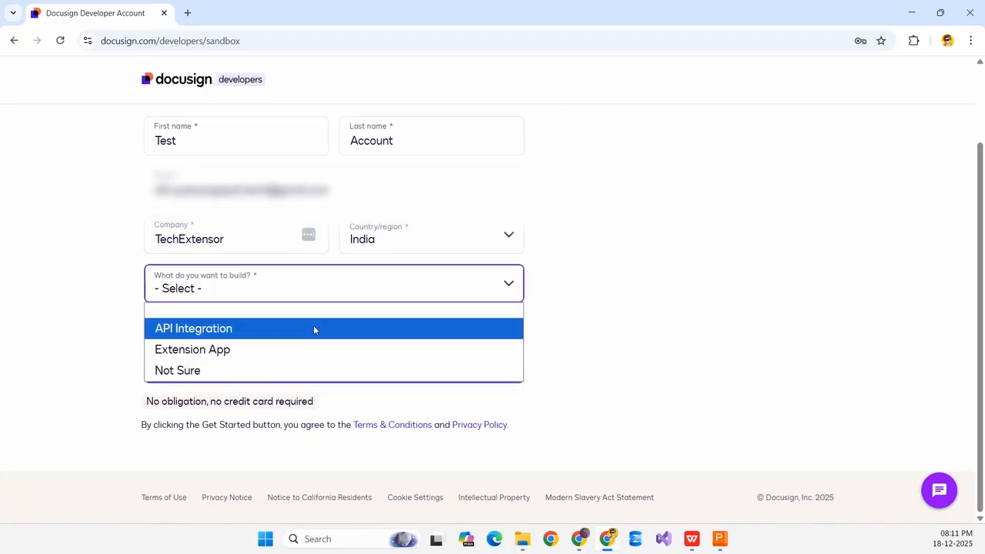
left_click(315, 328)
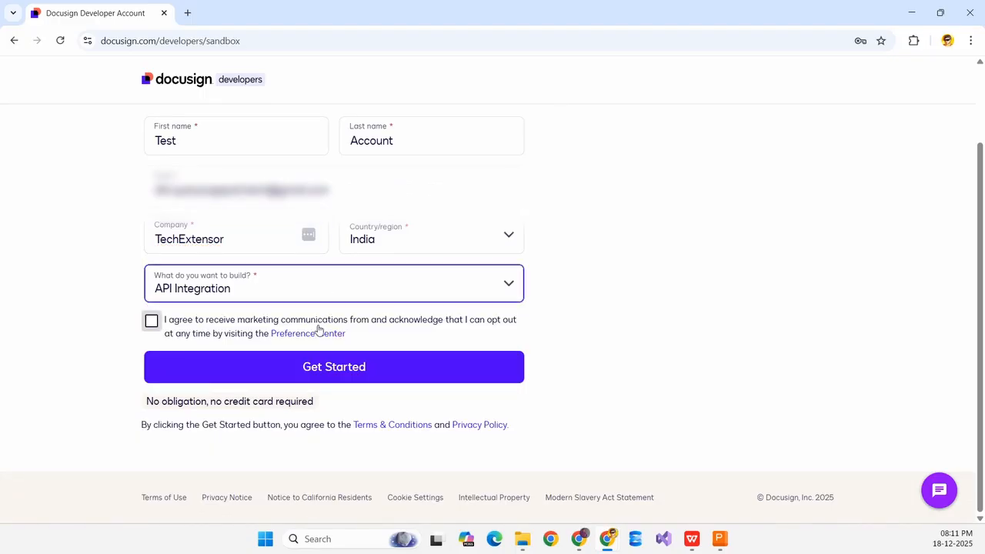
left_click(152, 322)
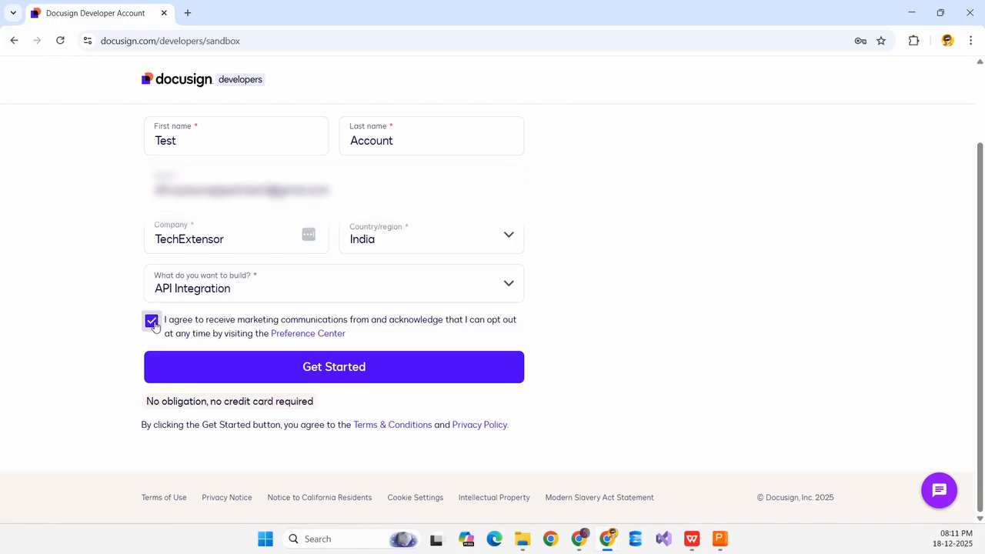
left_click(252, 370)
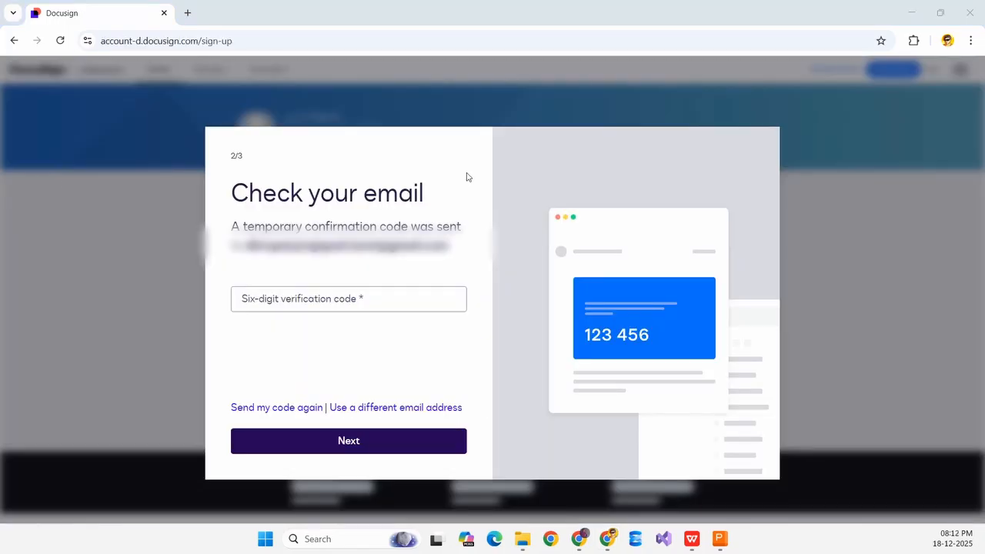
Enter the six-digit email verification code and choose India's +91 calling code.
left_click(323, 296)
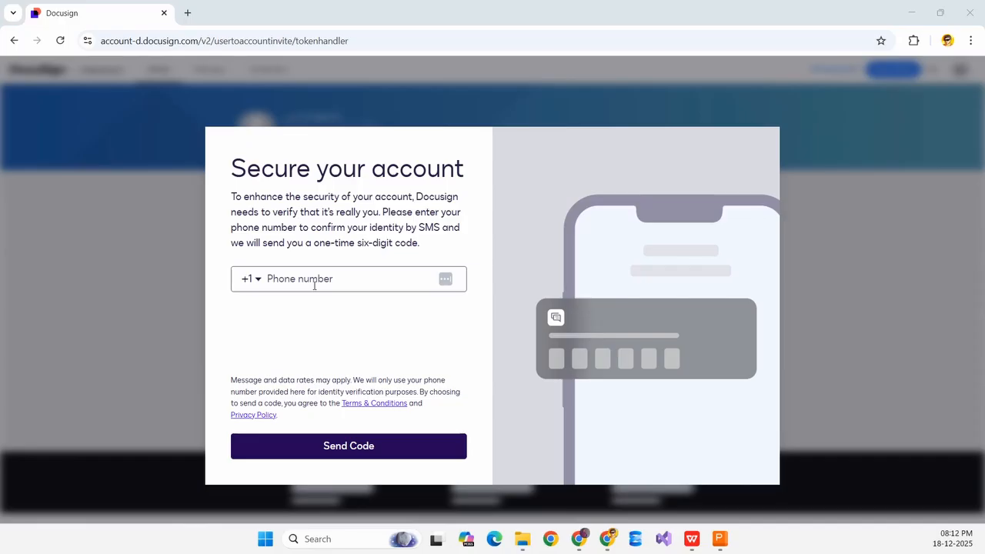
left_click(247, 286)
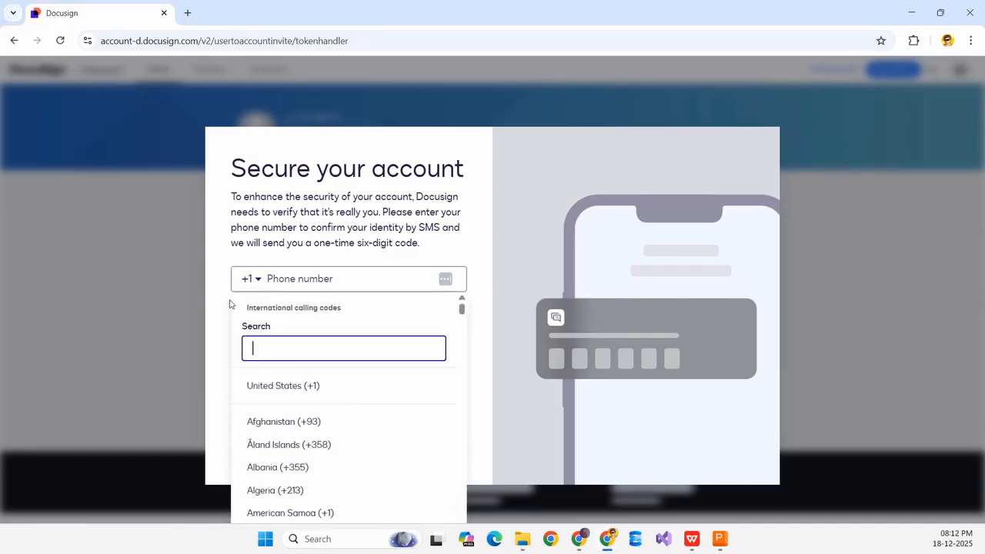
scroll(336, 417, "down", 1)
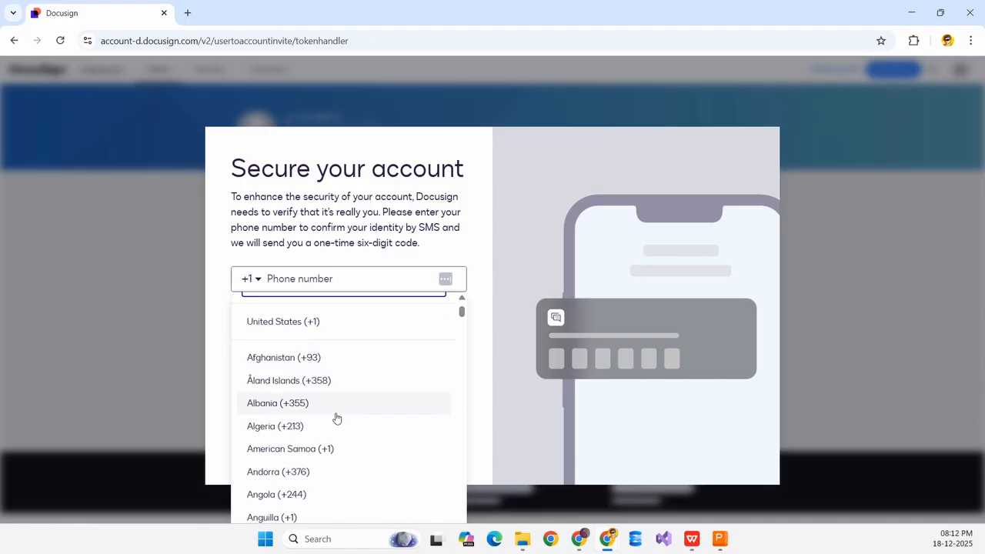
type("indi")
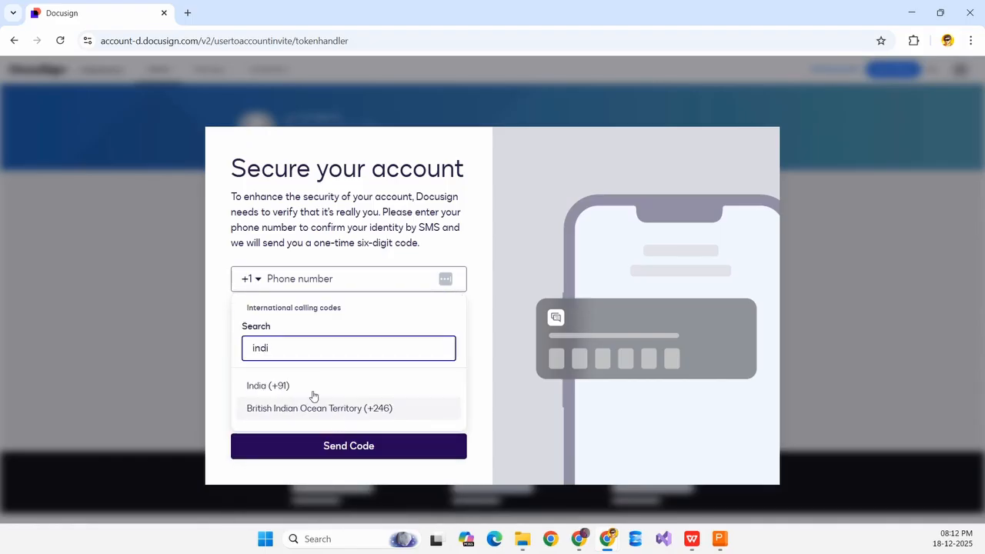
left_click(327, 389)
Enter the phone number and request the SMS security code.
left_click(332, 279)
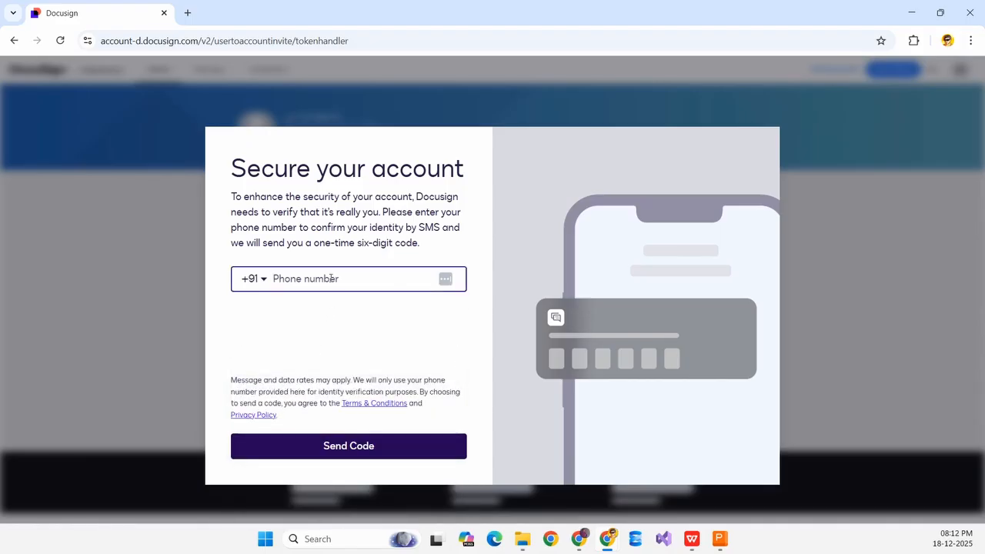
type("********")
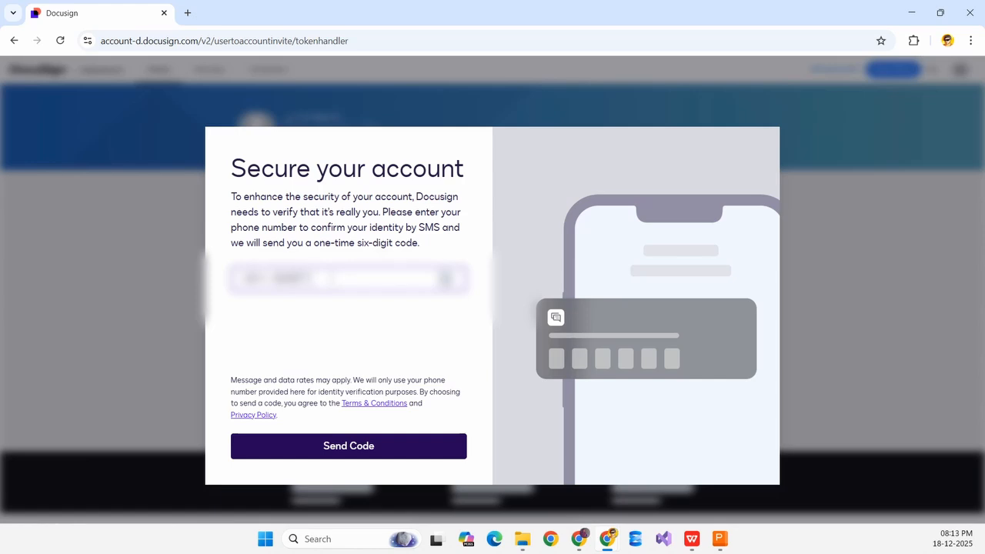
type("**")
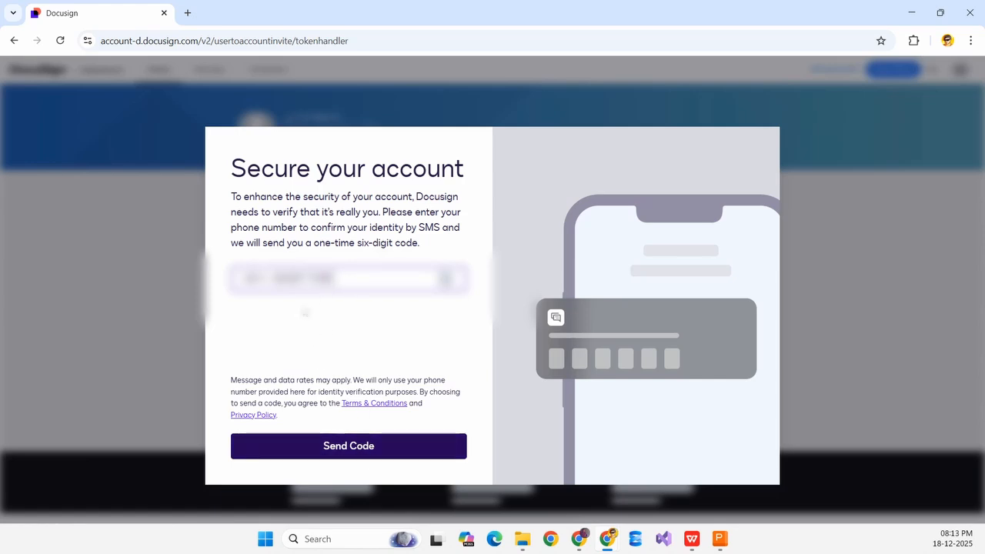
left_click(350, 335)
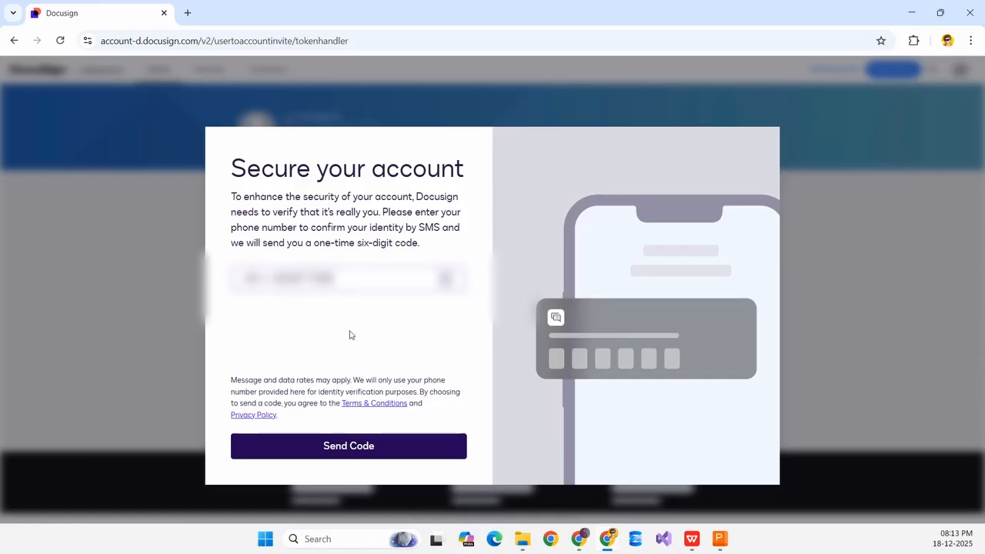
left_click(354, 449)
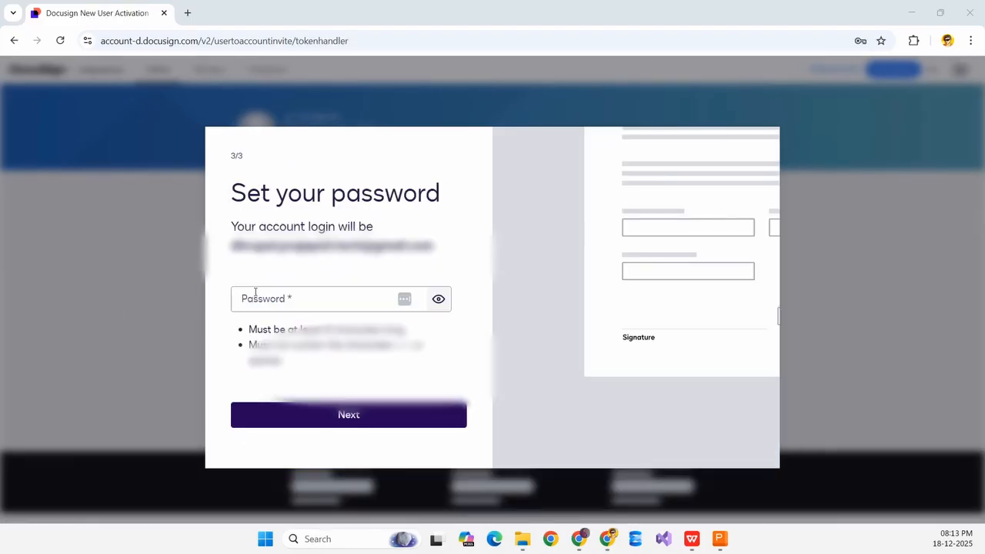
Enter and submit the new account password, finishing activation at the admin dashboard.
left_click(308, 304)
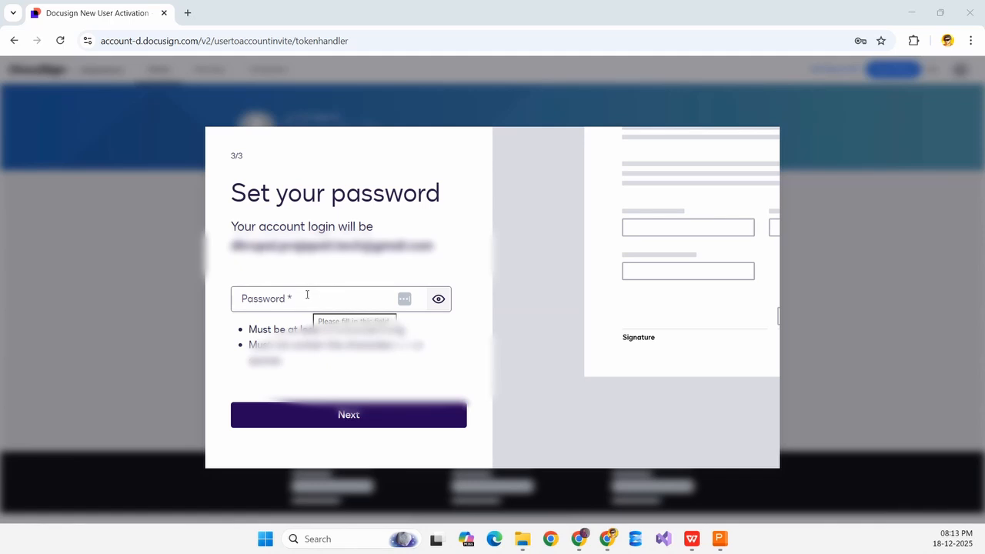
left_click(307, 298)
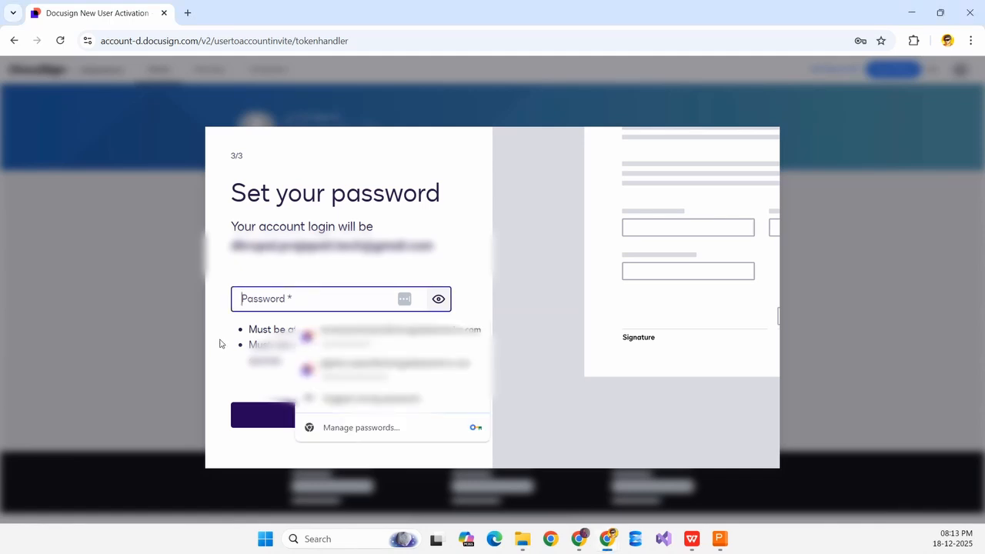
left_click(221, 343)
left_click(299, 298)
type("••••••••••••")
left_click(325, 277)
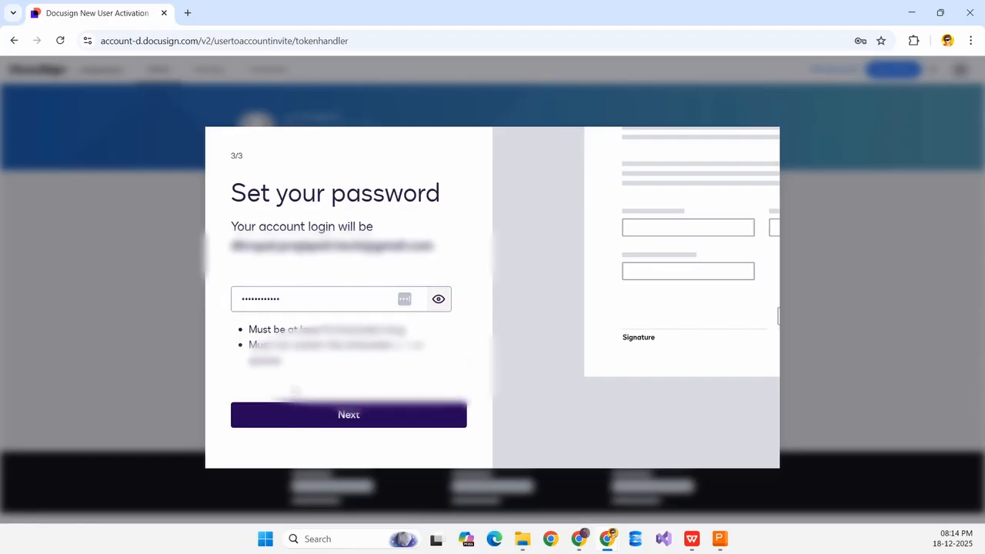
left_click(308, 423)
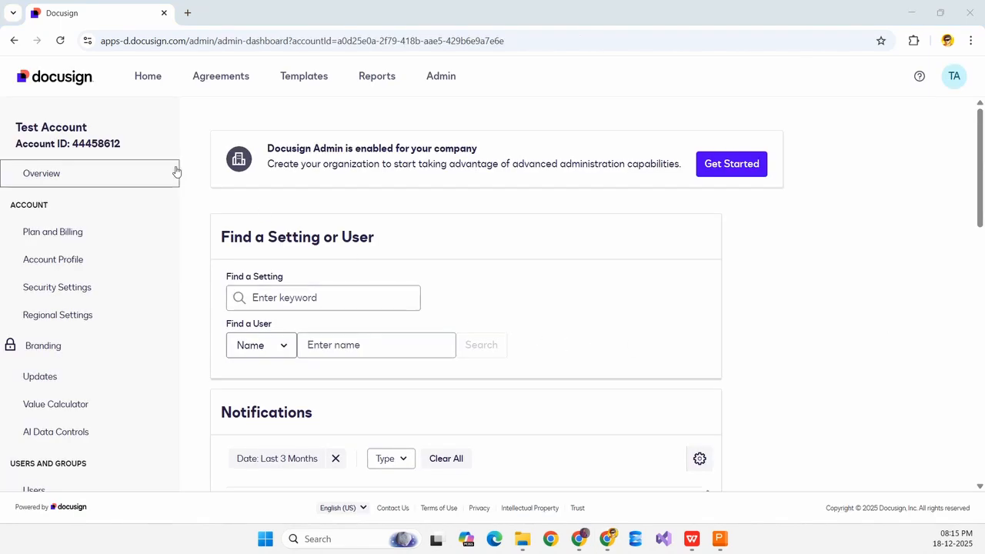
scroll(161, 187, "down", 3)
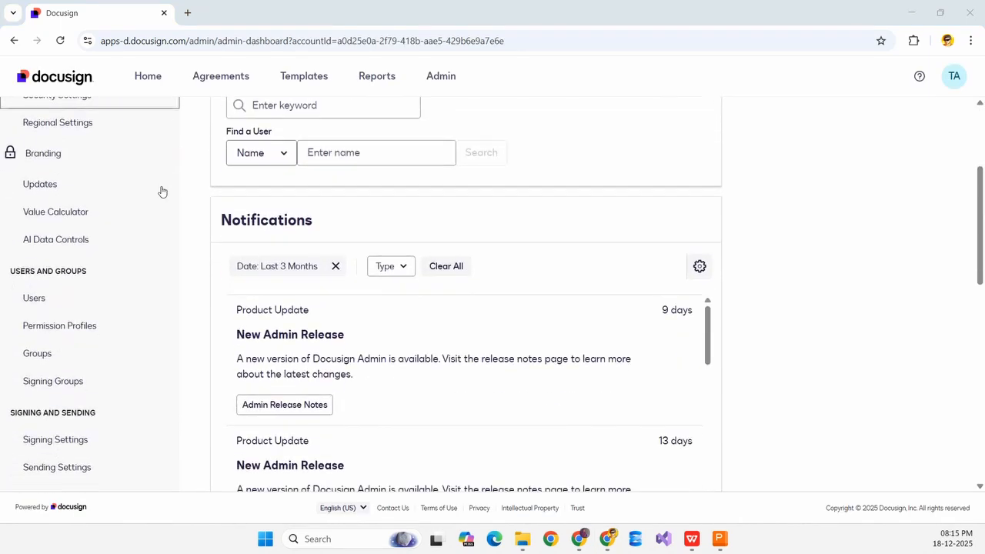
scroll(177, 183, "up", 3)
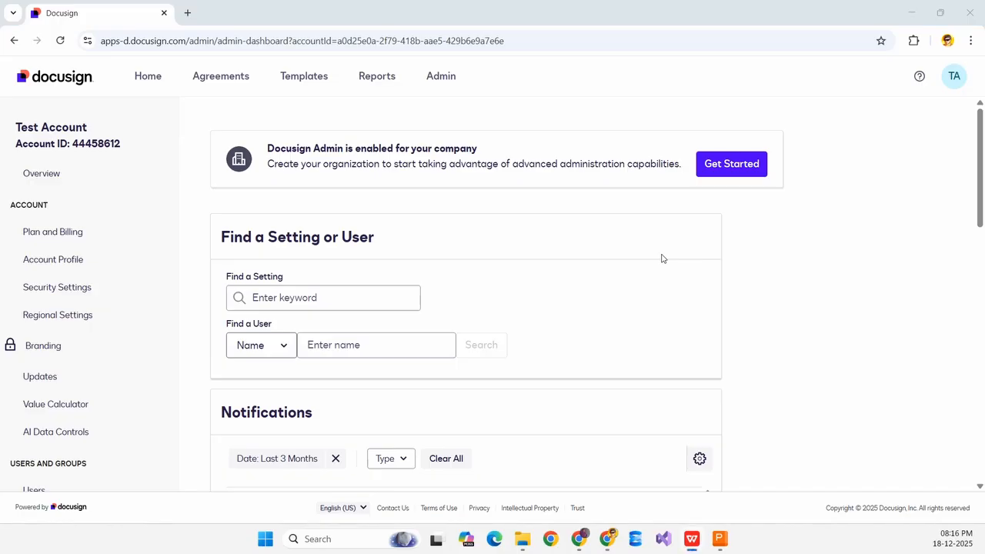
key("alt+Tab")
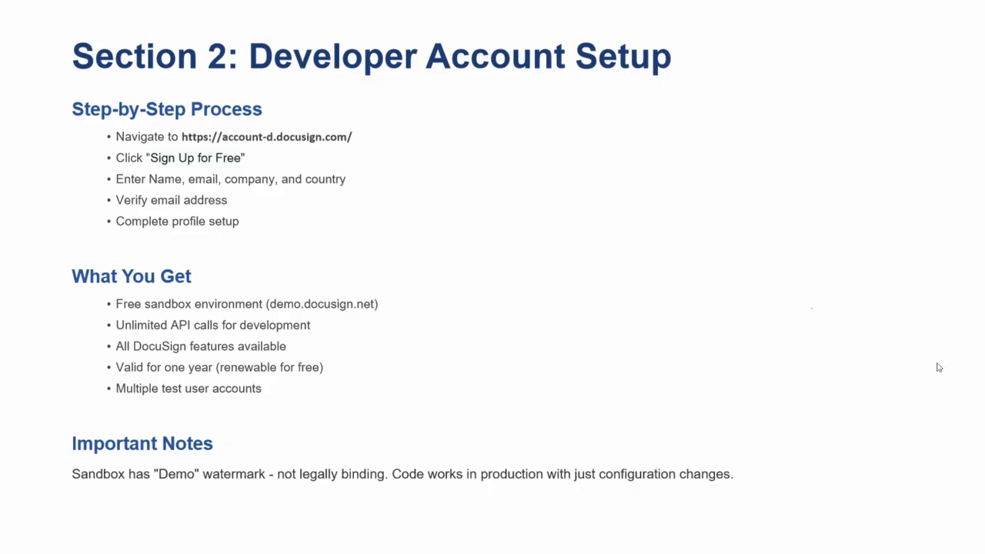
key("Right")
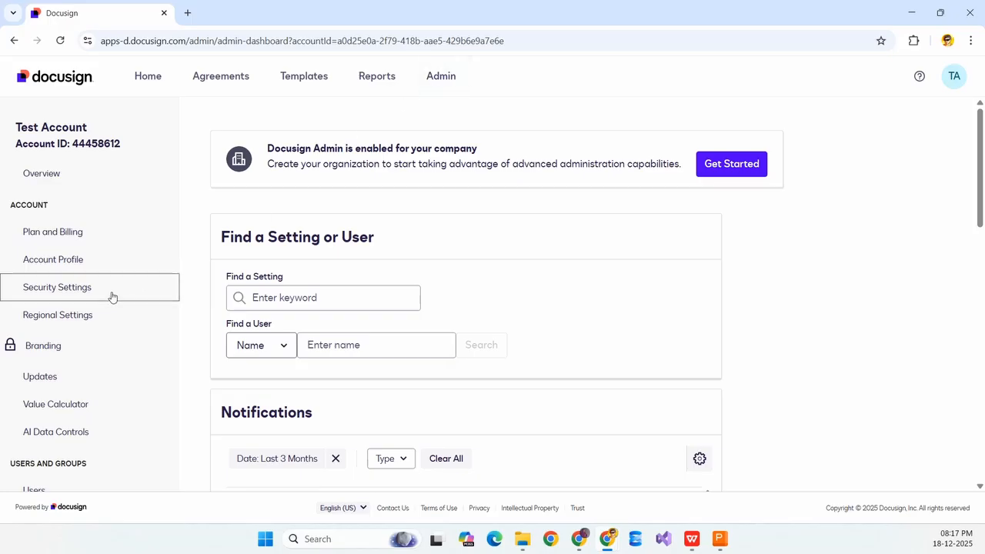
Scroll the admin sidebar down to the Integrations section.
scroll(70, 339, "down", 3)
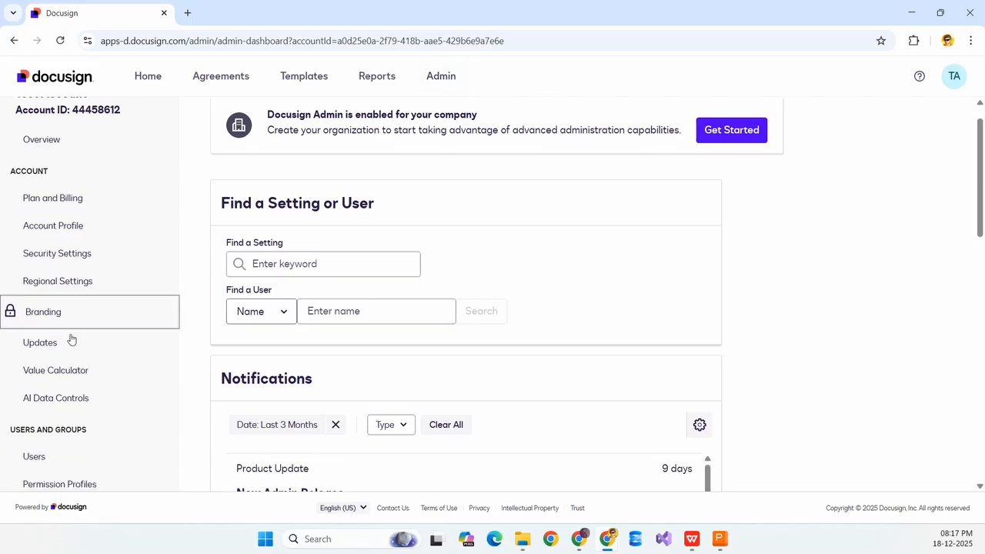
scroll(70, 339, "down", 8)
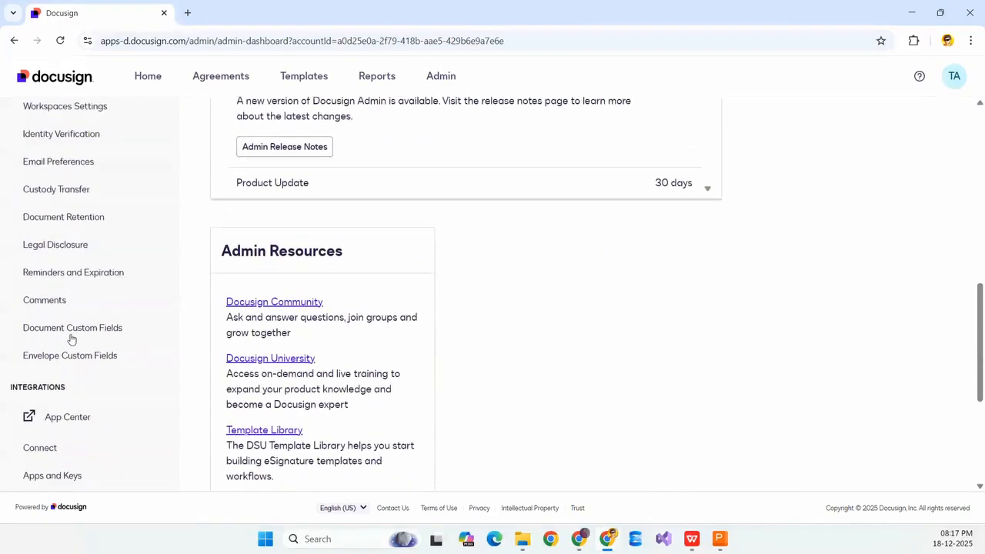
scroll(100, 254, "down", 1)
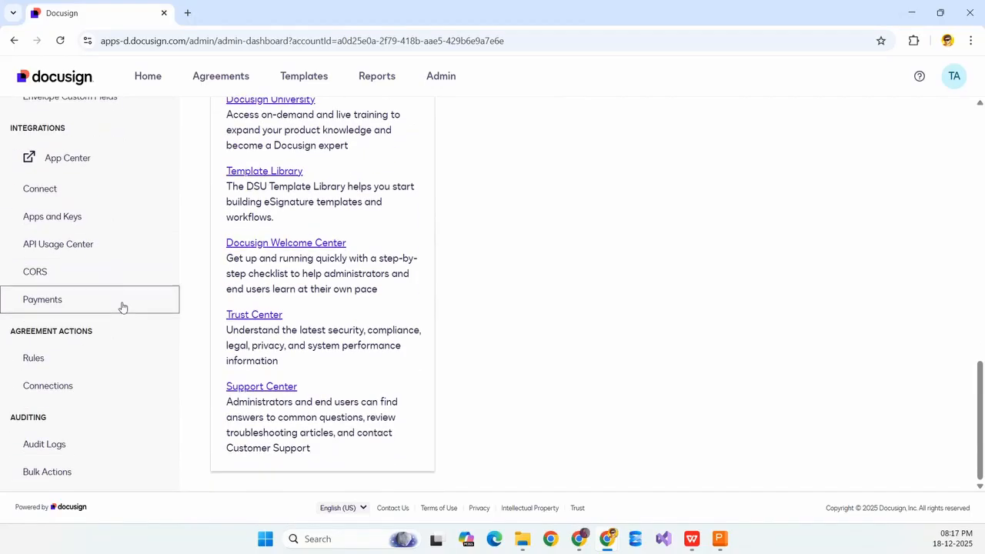
scroll(123, 312, "up", 10)
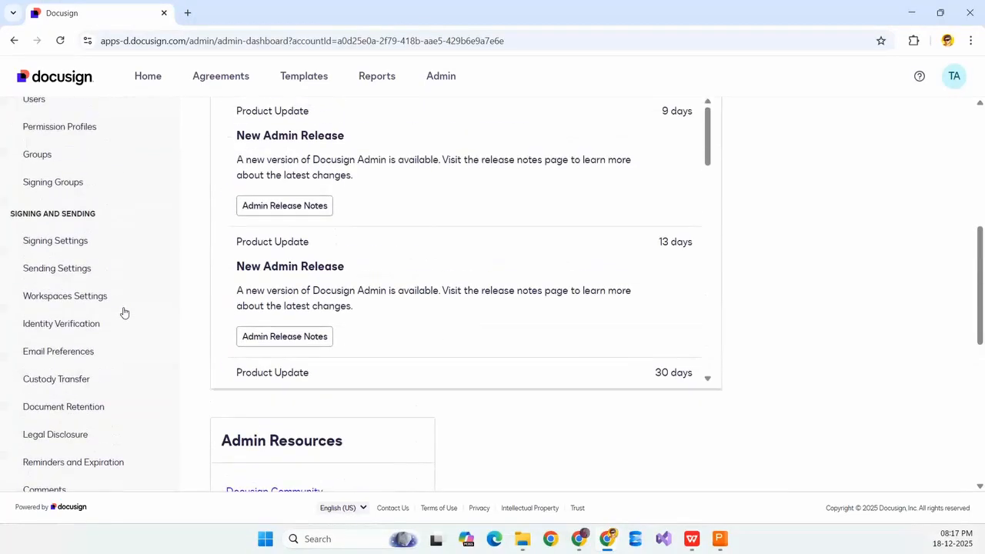
scroll(124, 312, "up", 2)
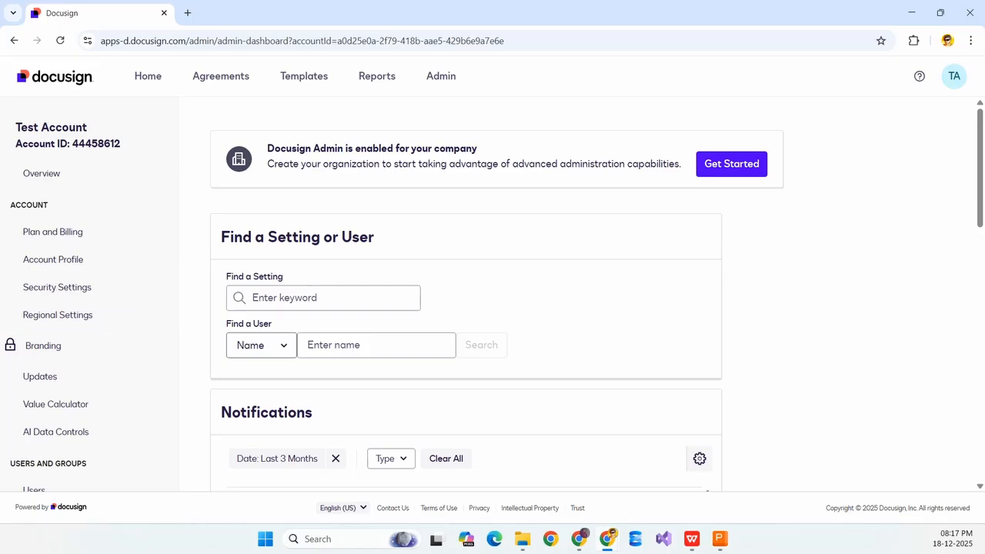
scroll(390, 358, "down", 10)
scroll(169, 363, "down", 2)
Open Apps and Keys and highlight the User ID, API Account ID and Account Base URI.
left_click(126, 285)
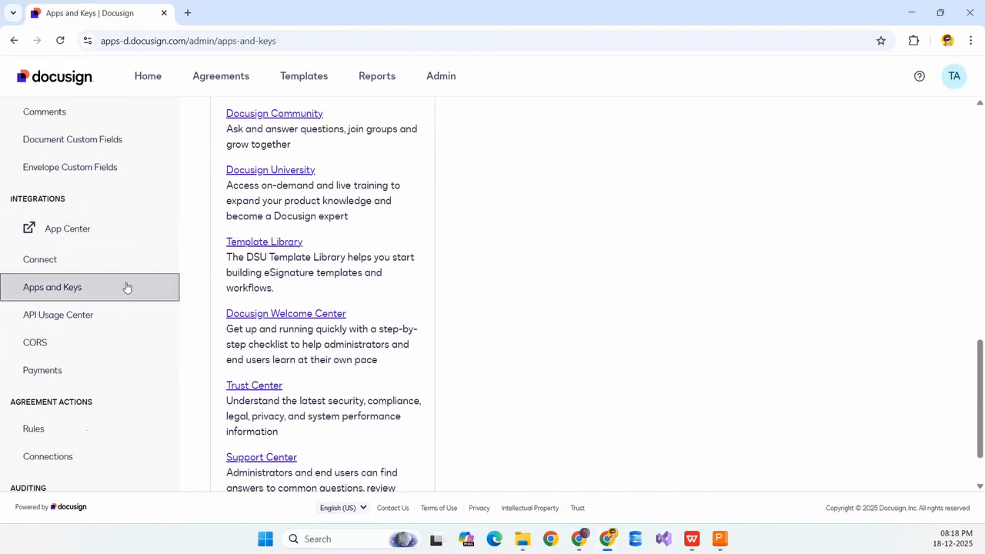
scroll(684, 326, "down", 2)
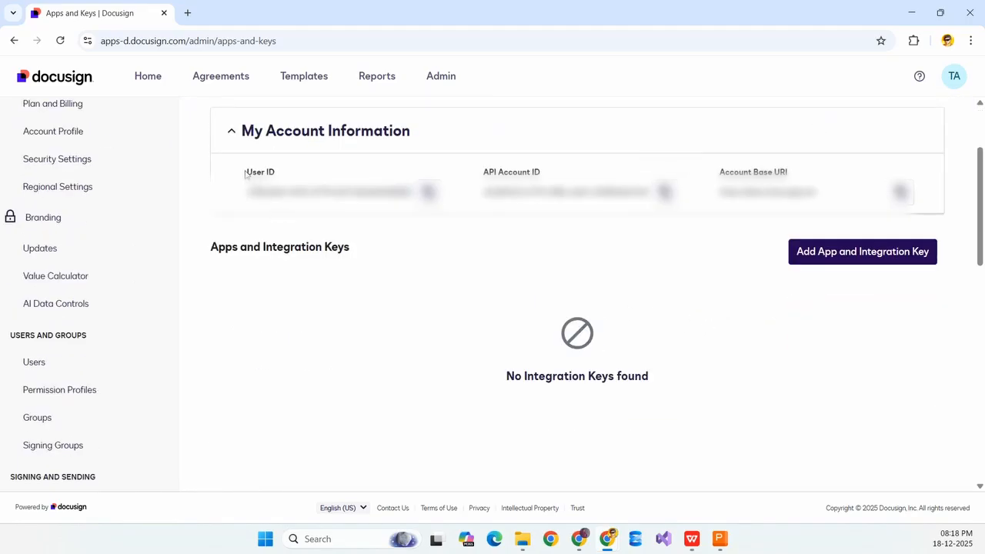
left_click_drag(247, 173, 256, 173)
left_click_drag(483, 172, 543, 174)
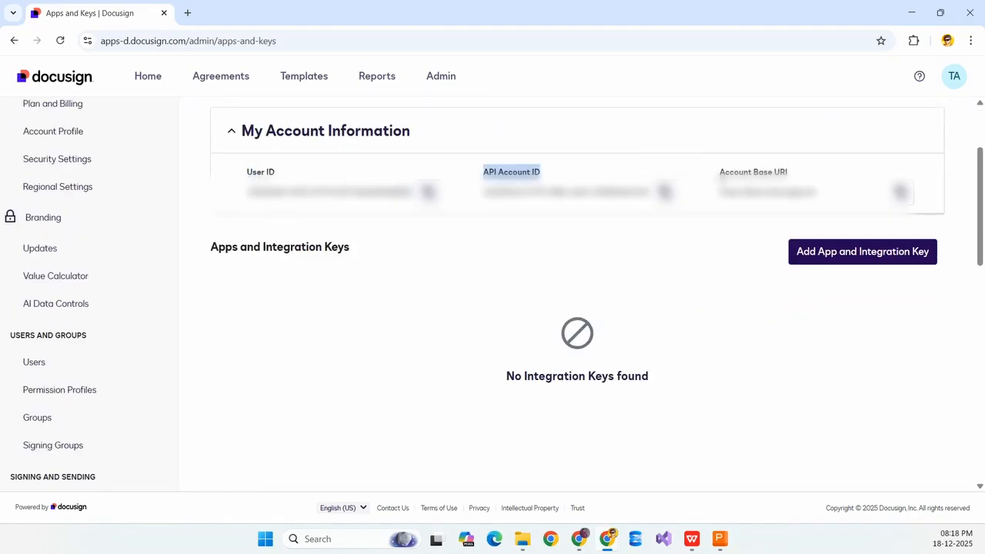
left_click_drag(719, 172, 823, 177)
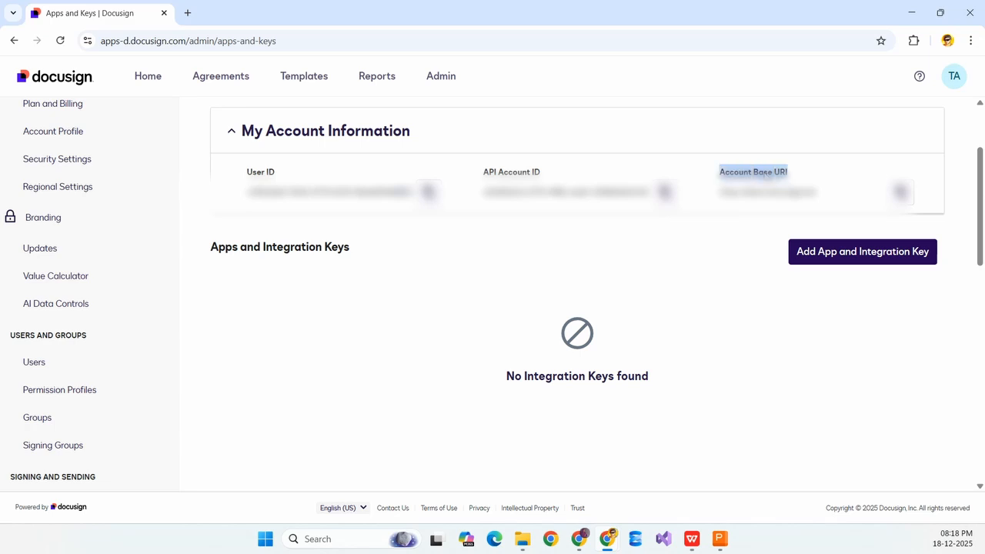
triple_click(729, 176)
Create a new app named Test_App with its integration key.
left_click(830, 259)
left_click(527, 196)
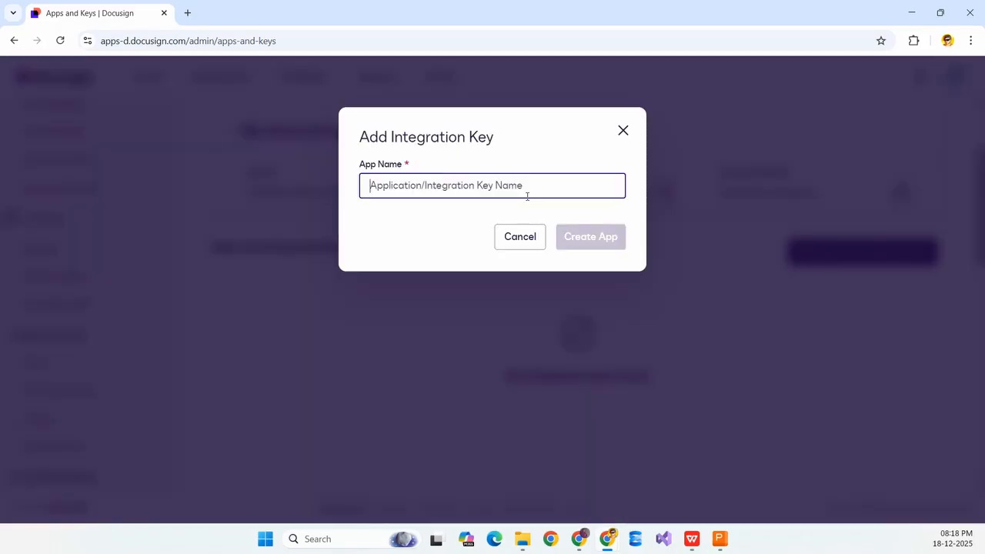
type("Test")
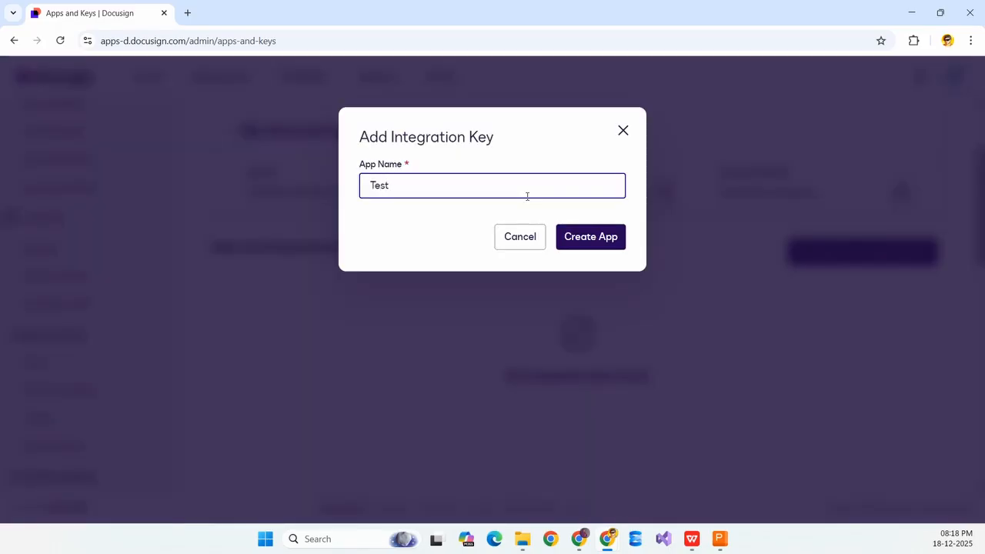
type("_App")
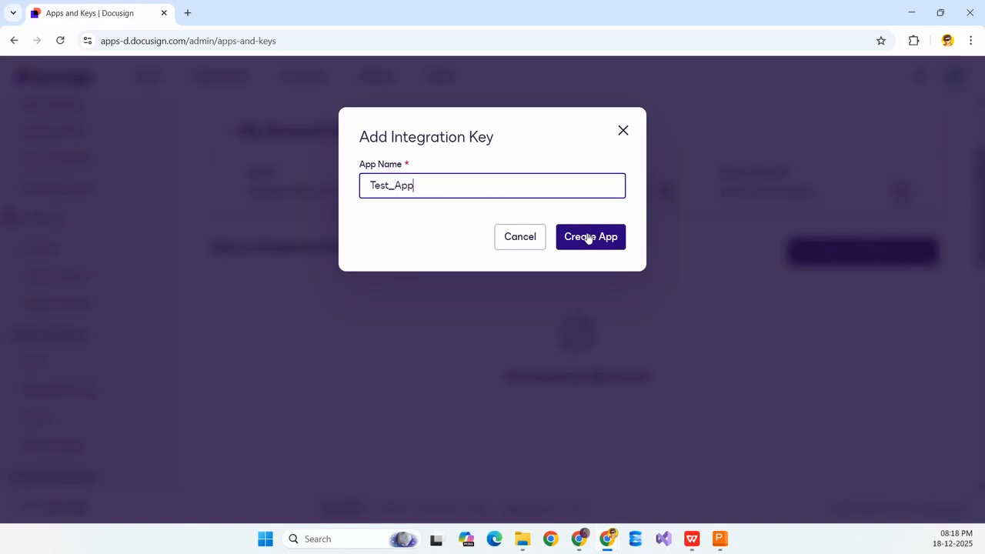
left_click(587, 237)
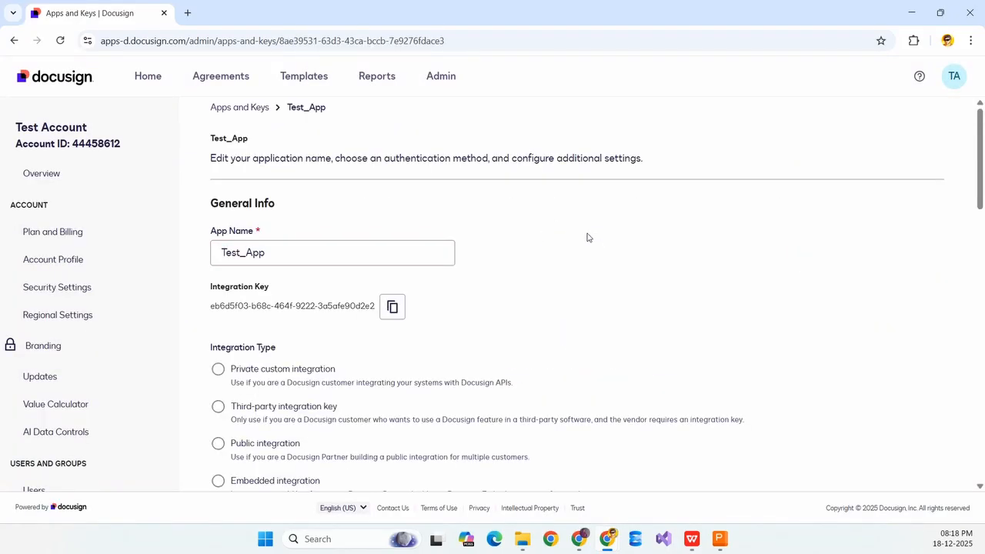
Copy the generated integration key to the clipboard.
scroll(254, 250, "down", 1)
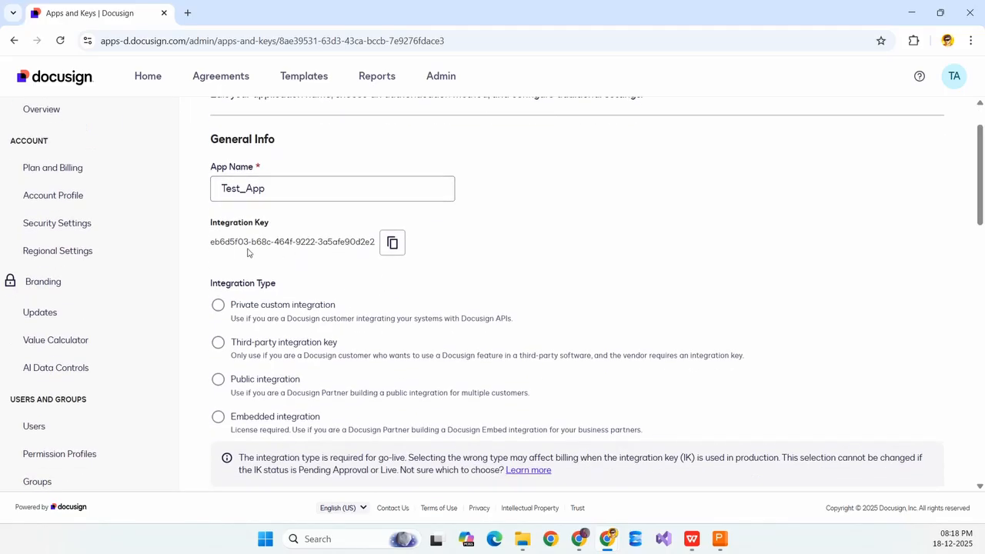
triple_click(329, 253)
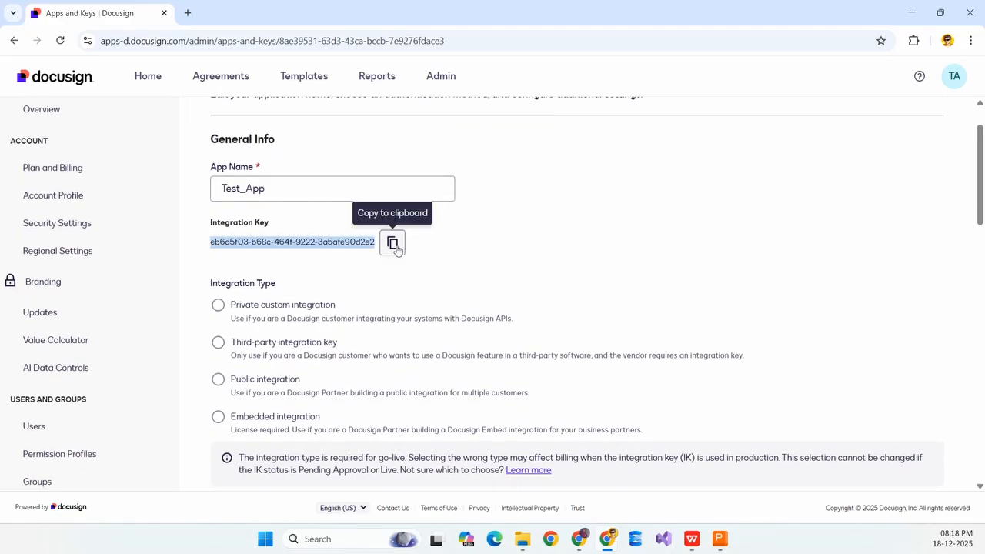
left_click(397, 249)
Select Private custom integration as the integration type and highlight its description.
scroll(490, 256, "down", 2)
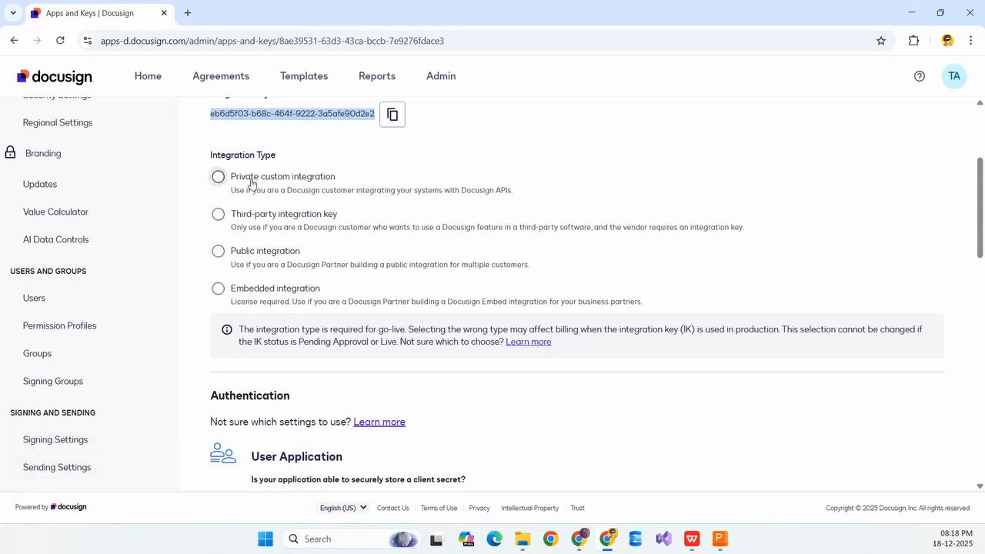
left_click(252, 184)
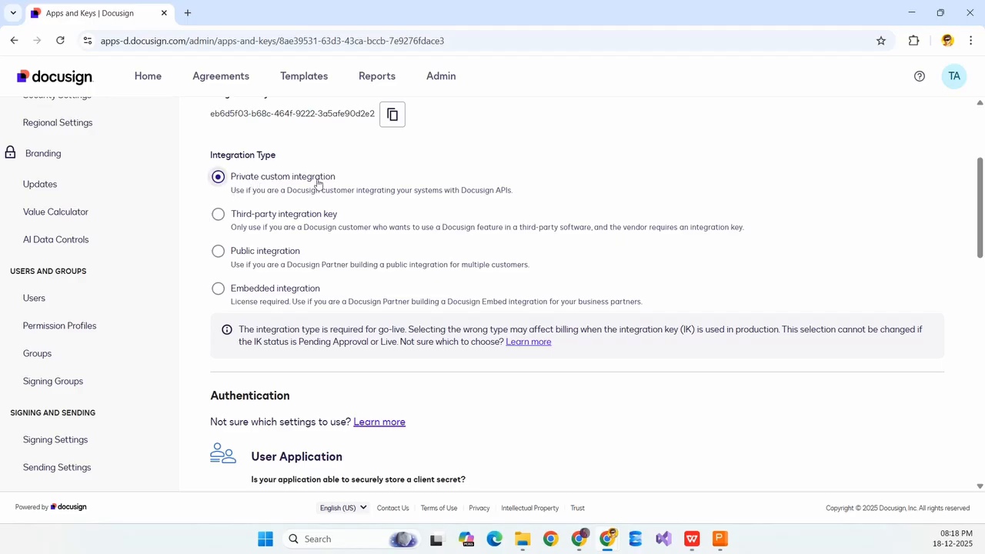
triple_click(233, 192)
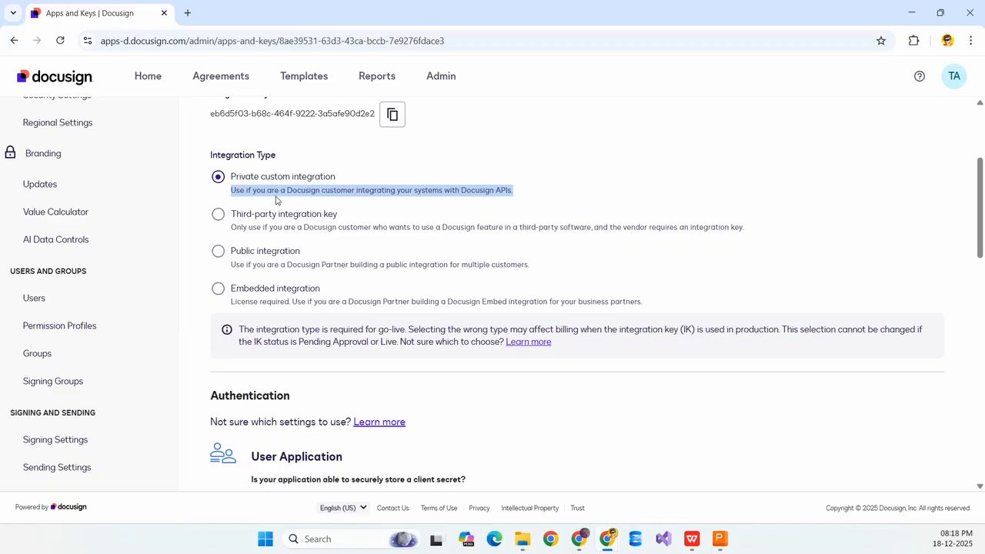
double_click(312, 193)
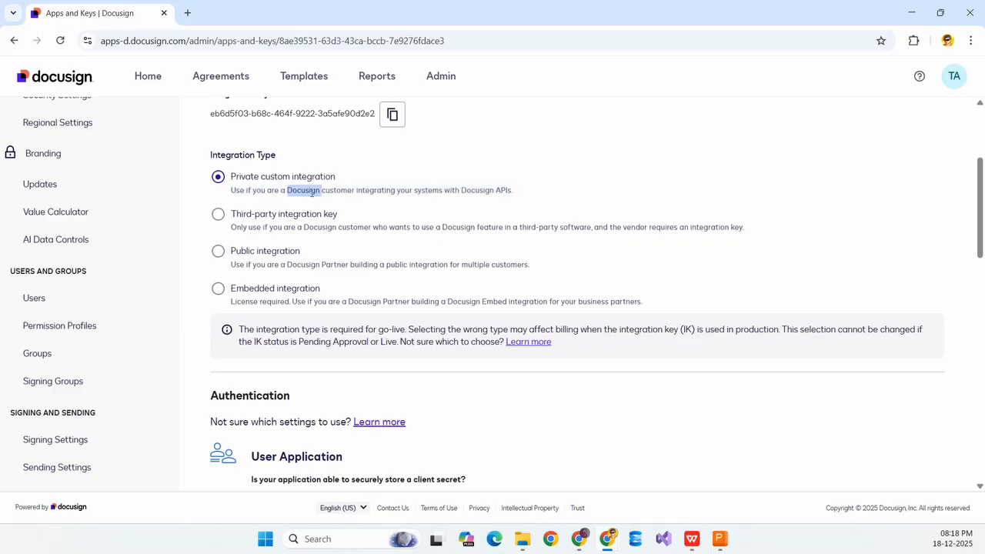
double_click(367, 193)
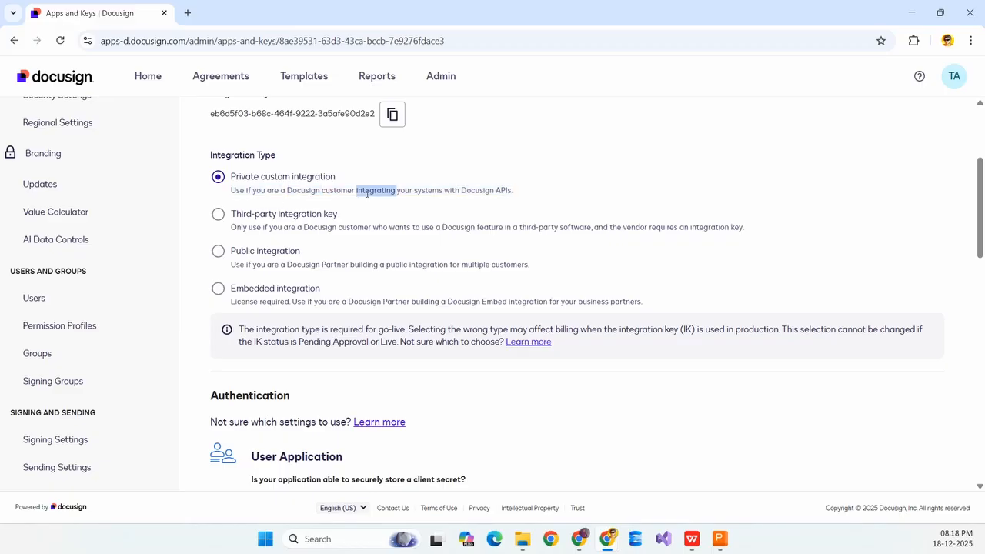
double_click(428, 191)
left_click(537, 194)
Scroll to the Service Integration section and generate a new RSA keypair.
scroll(428, 200, "down", 2)
scroll(429, 199, "down", 6)
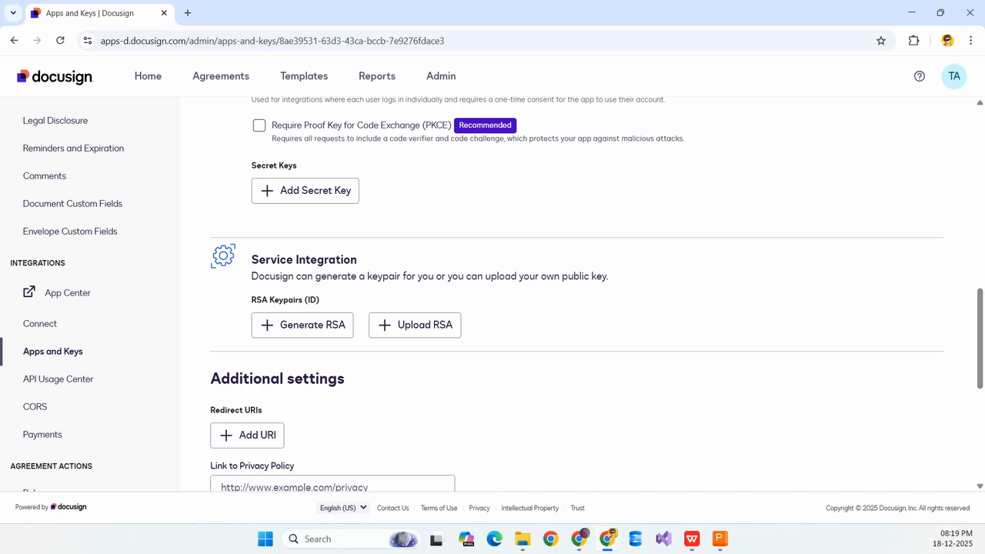
key("alt+Tab")
left_click_drag(254, 263, 370, 262)
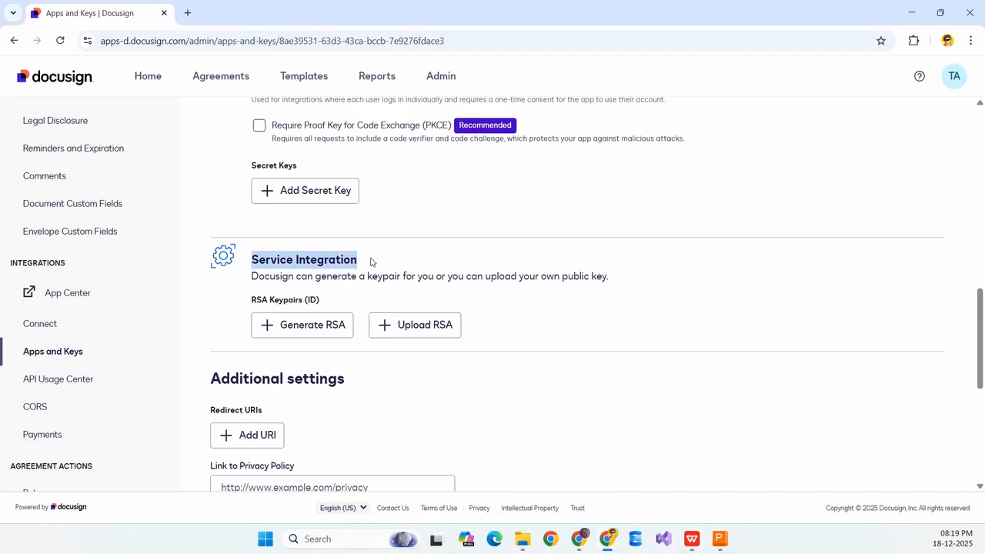
left_click(312, 331)
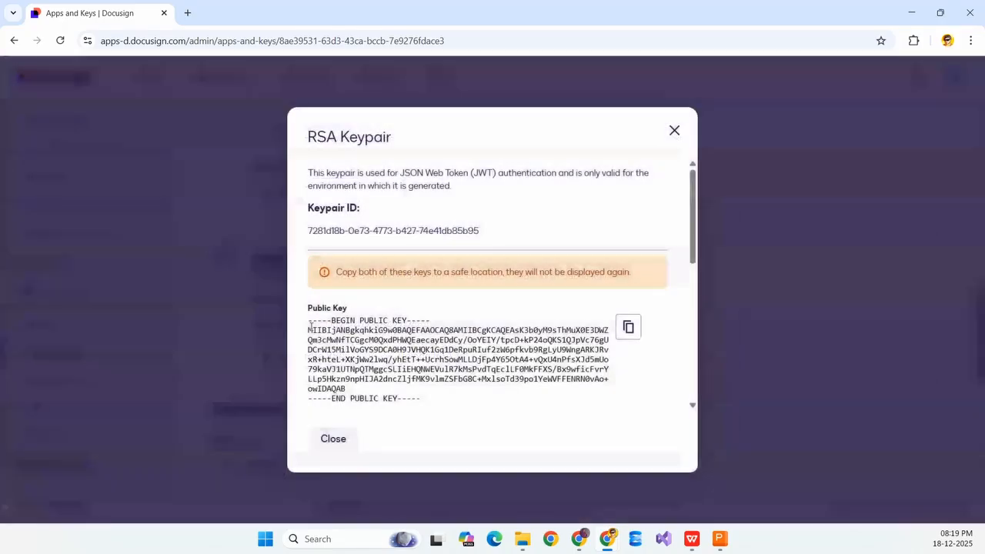
Review the keypair dialog, highlighting the Private Key label and the won't-be-shown-again warning.
scroll(342, 221, "down", 3)
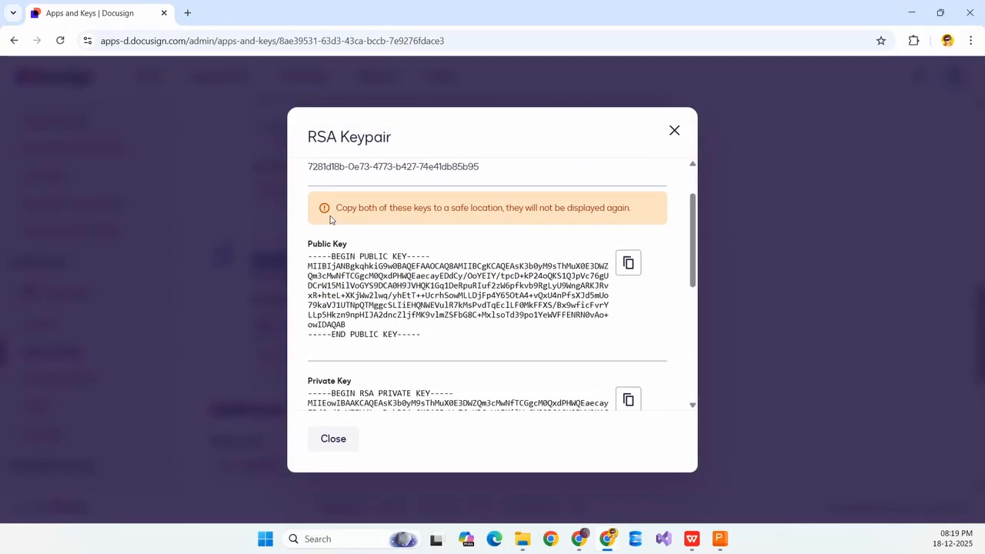
scroll(394, 221, "down", 5)
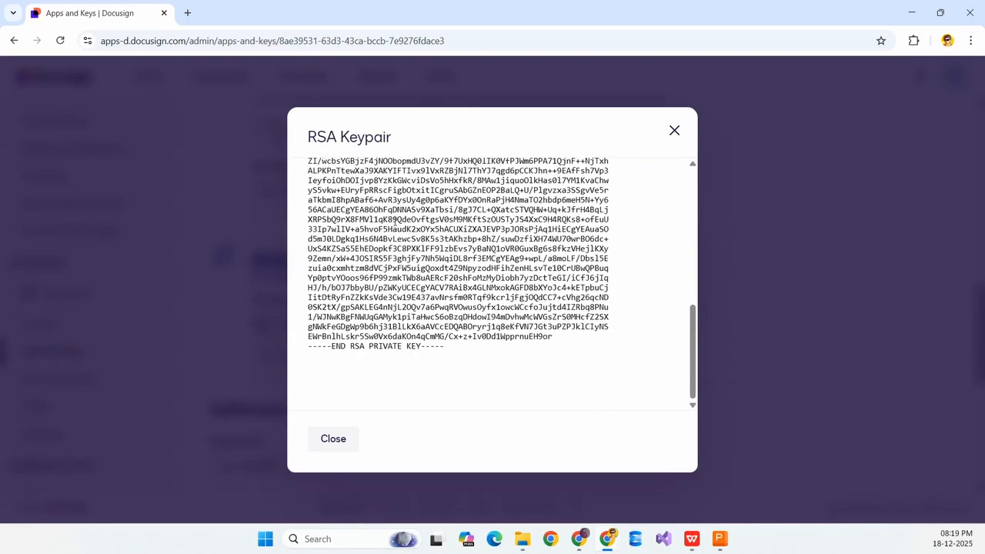
scroll(355, 229, "up", 10)
left_click_drag(355, 229, 503, 259)
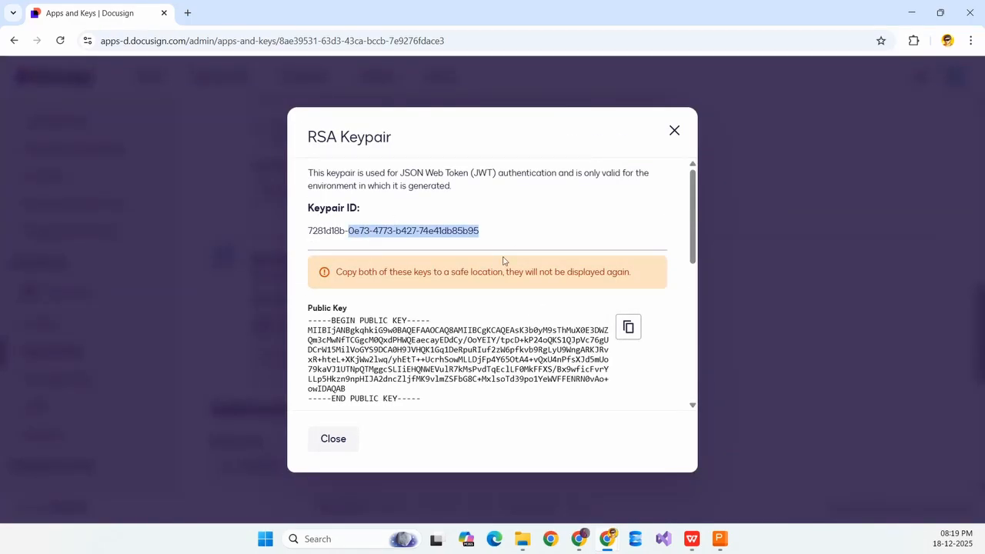
scroll(503, 259, "down", 1)
left_click_drag(307, 253, 380, 245)
scroll(367, 283, "down", 2)
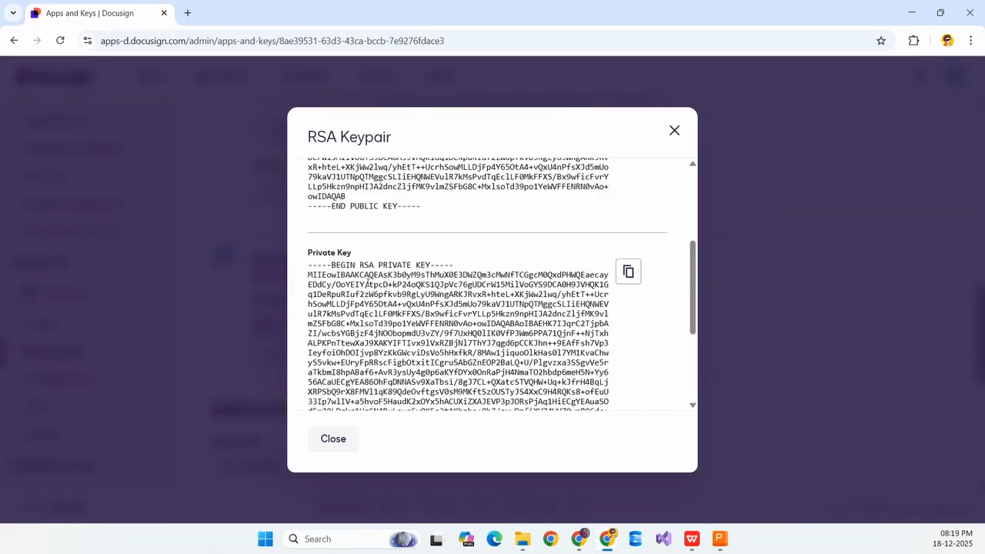
left_click_drag(321, 262, 388, 258)
scroll(395, 257, "up", 3)
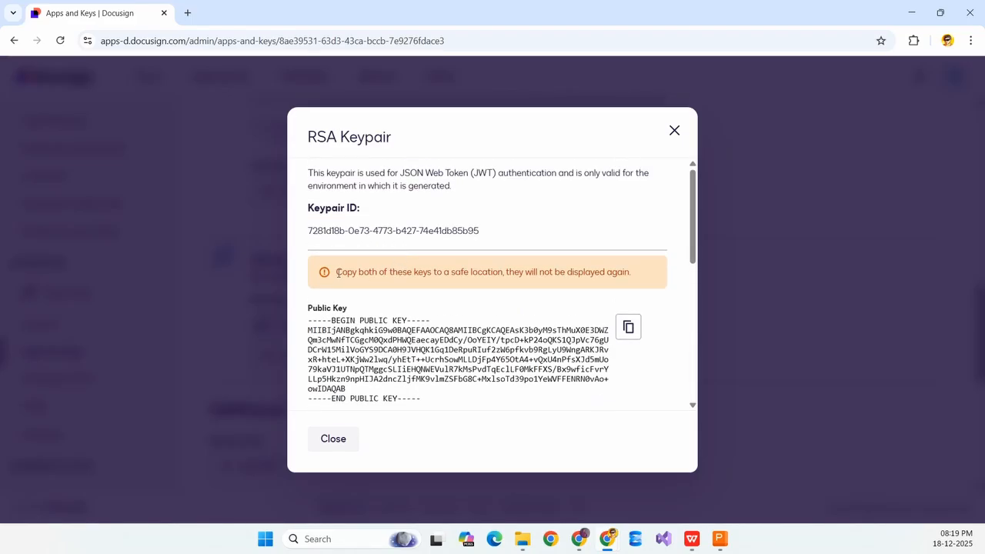
left_click_drag(336, 274, 380, 273)
left_click(432, 272)
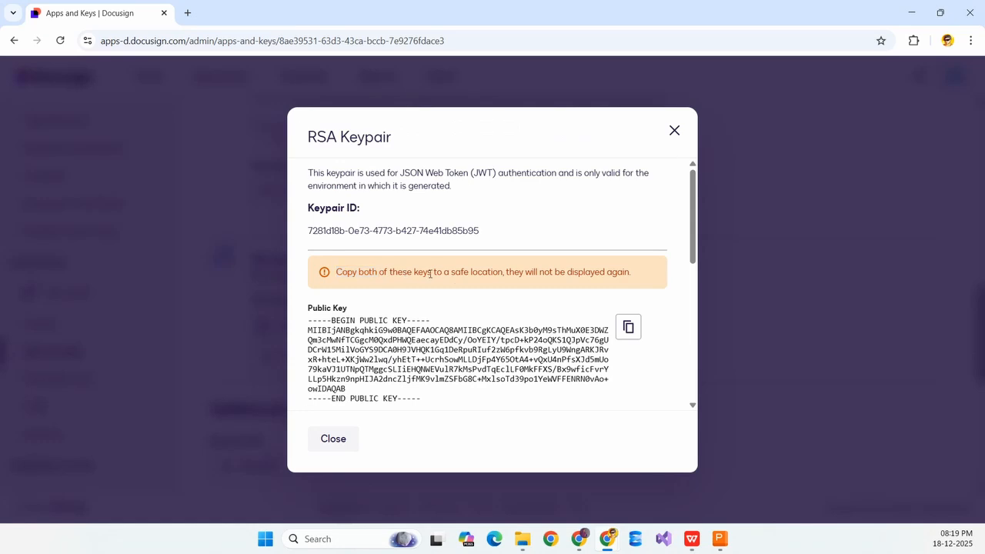
double_click(483, 271)
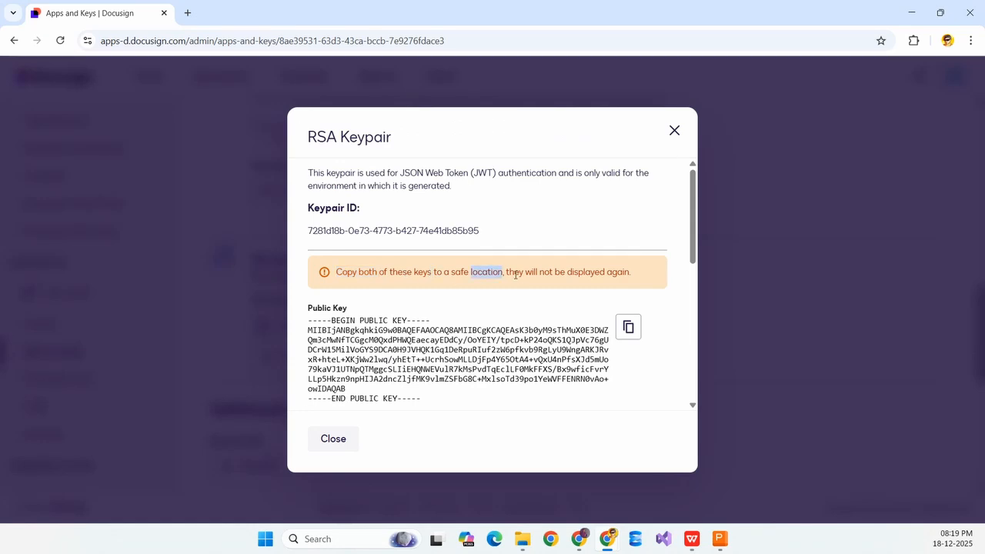
left_click(509, 274)
left_click_drag(509, 274, 644, 276)
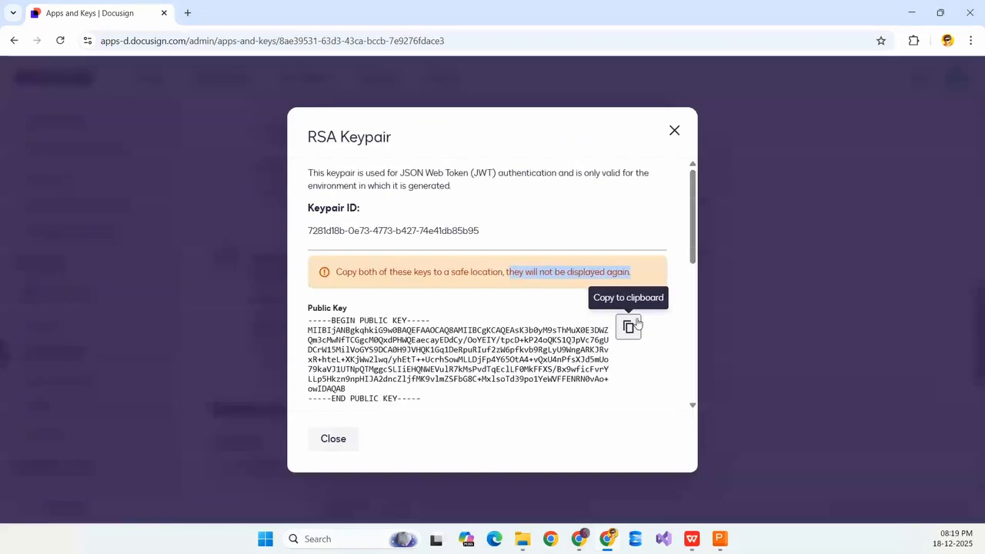
Copy the public key and the private key to the clipboard.
left_click(627, 326)
scroll(547, 299, "down", 3)
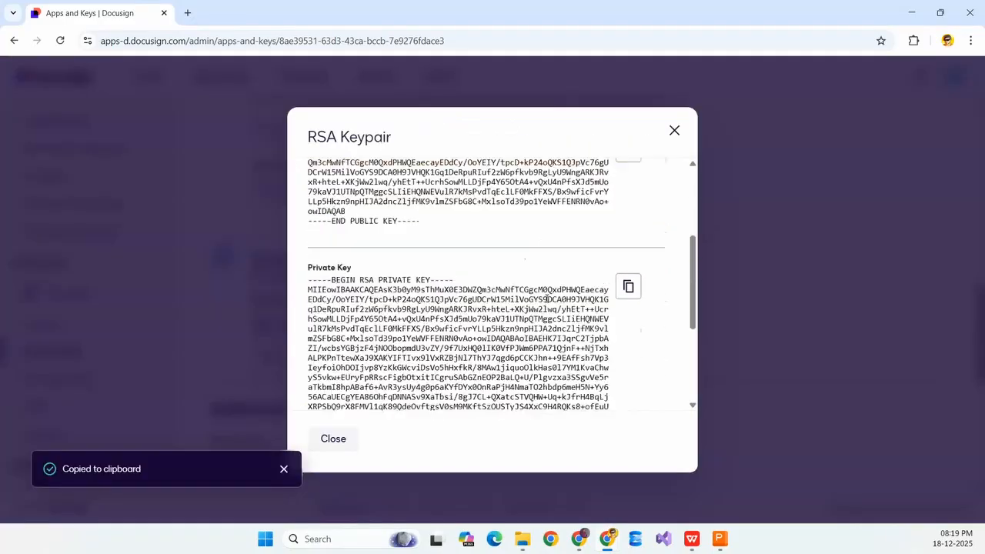
left_click(634, 287)
scroll(634, 286, "down", 3)
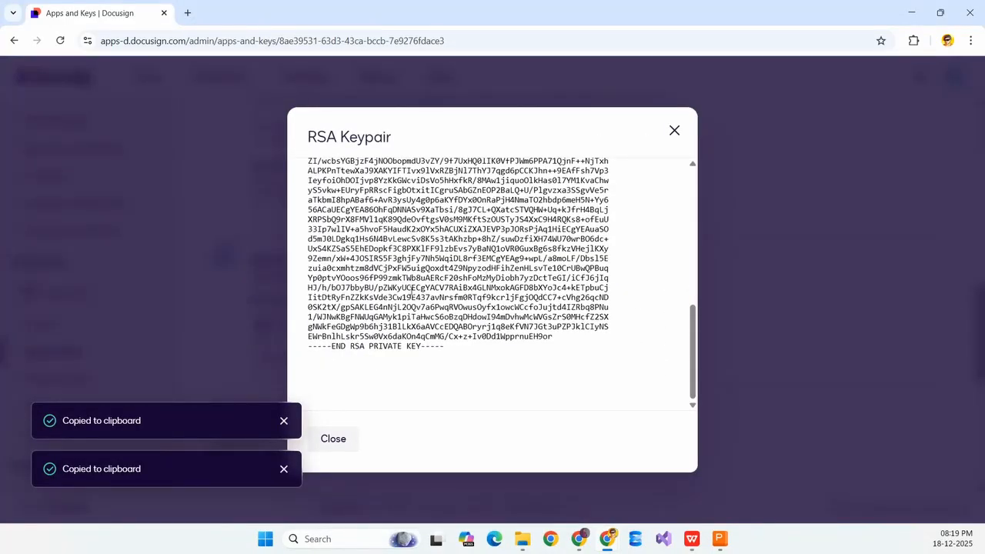
Close the RSA keypair dialog and scroll back over the Test_App page.
left_click(334, 439)
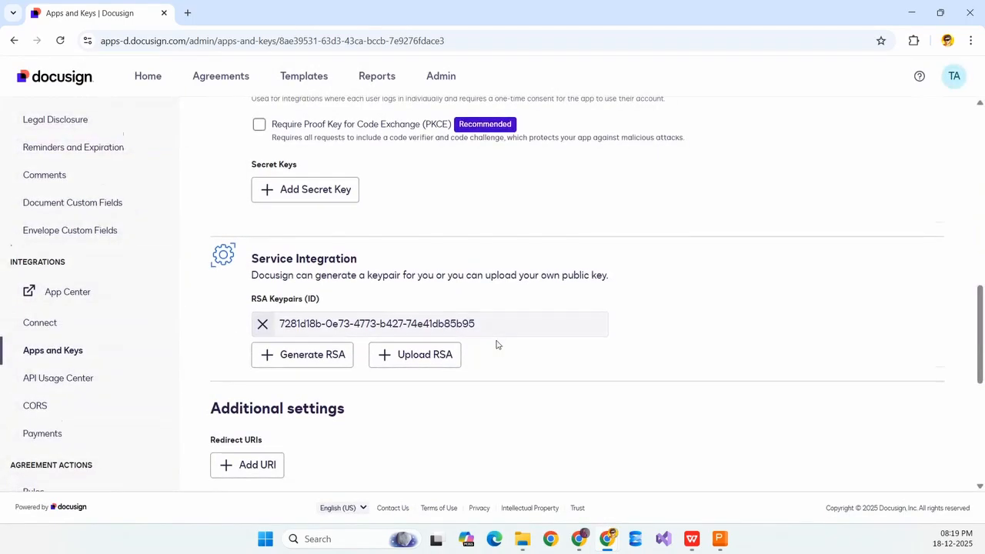
scroll(387, 293, "down", 3)
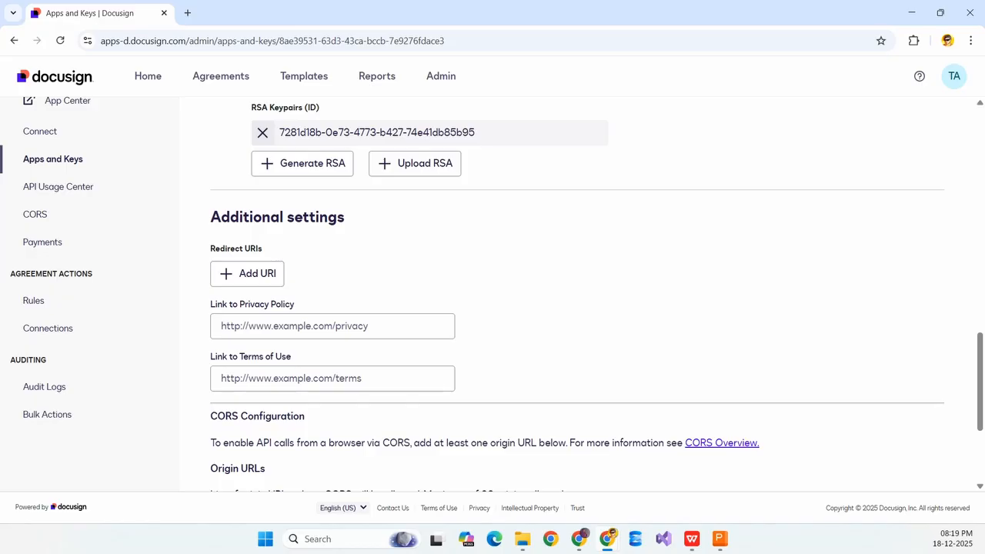
key("alt+Tab")
scroll(455, 223, "down", 1)
scroll(506, 218, "up", 10)
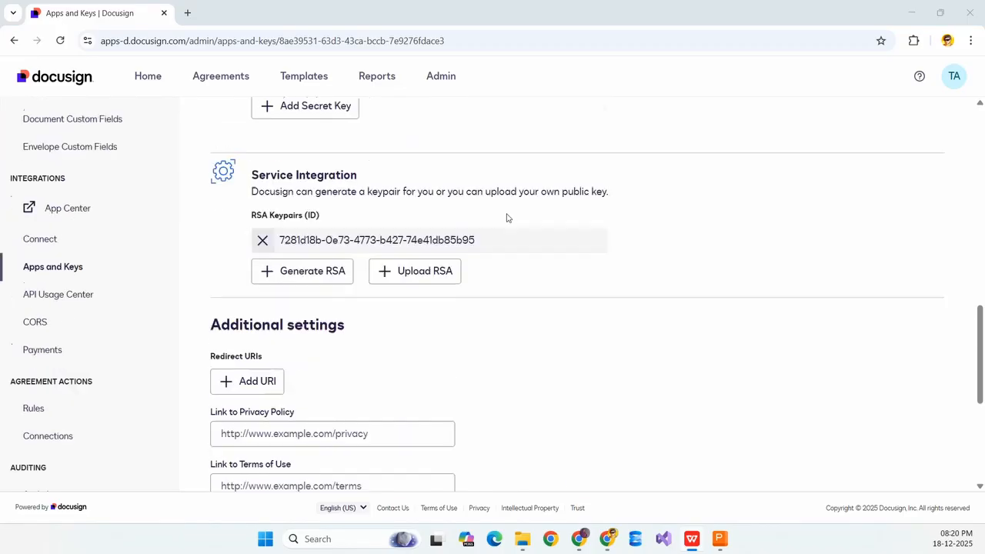
scroll(506, 218, "up", 2)
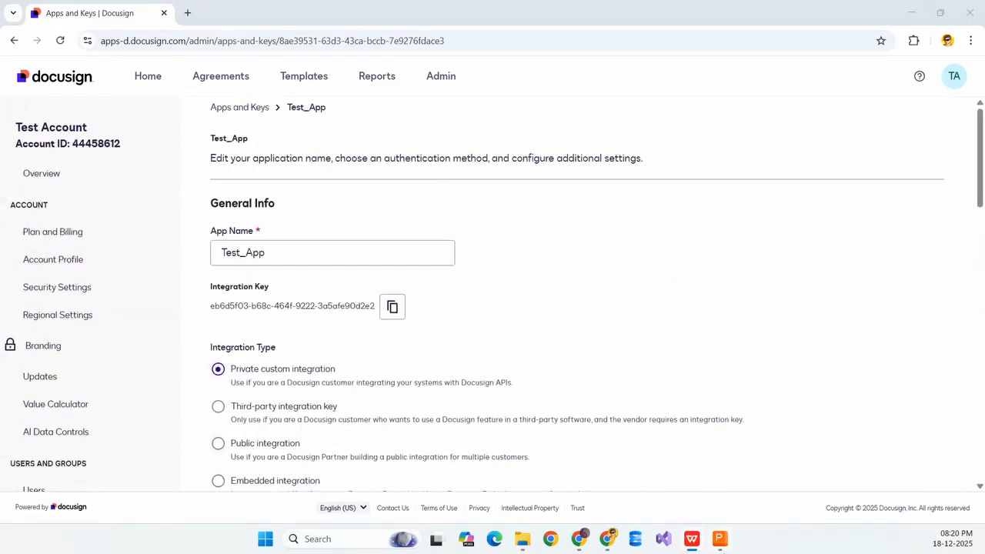
Return to the slideshow and advance to the Section 4: NuGet Package Installation slide.
left_click(719, 539)
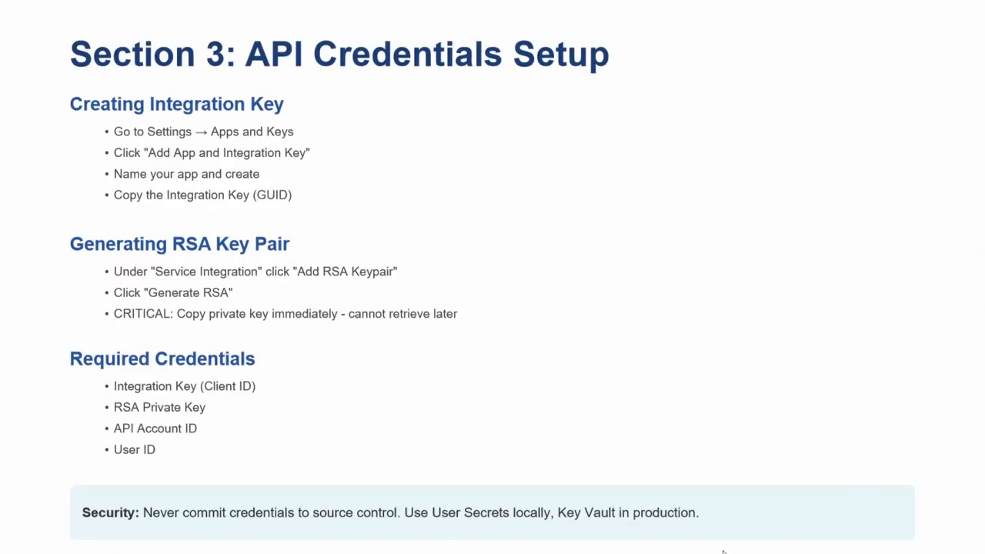
right_click(791, 277)
left_click(717, 279)
left_click(771, 298)
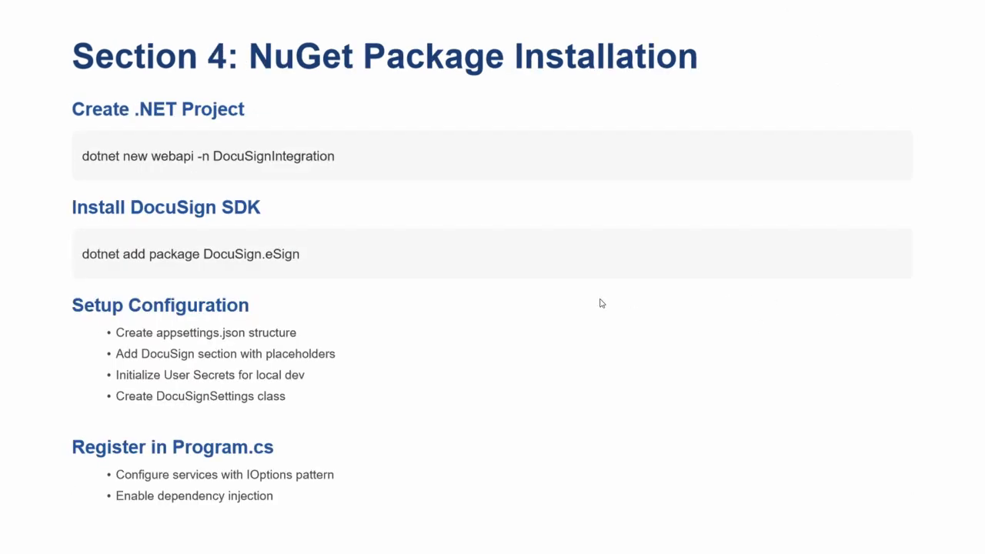